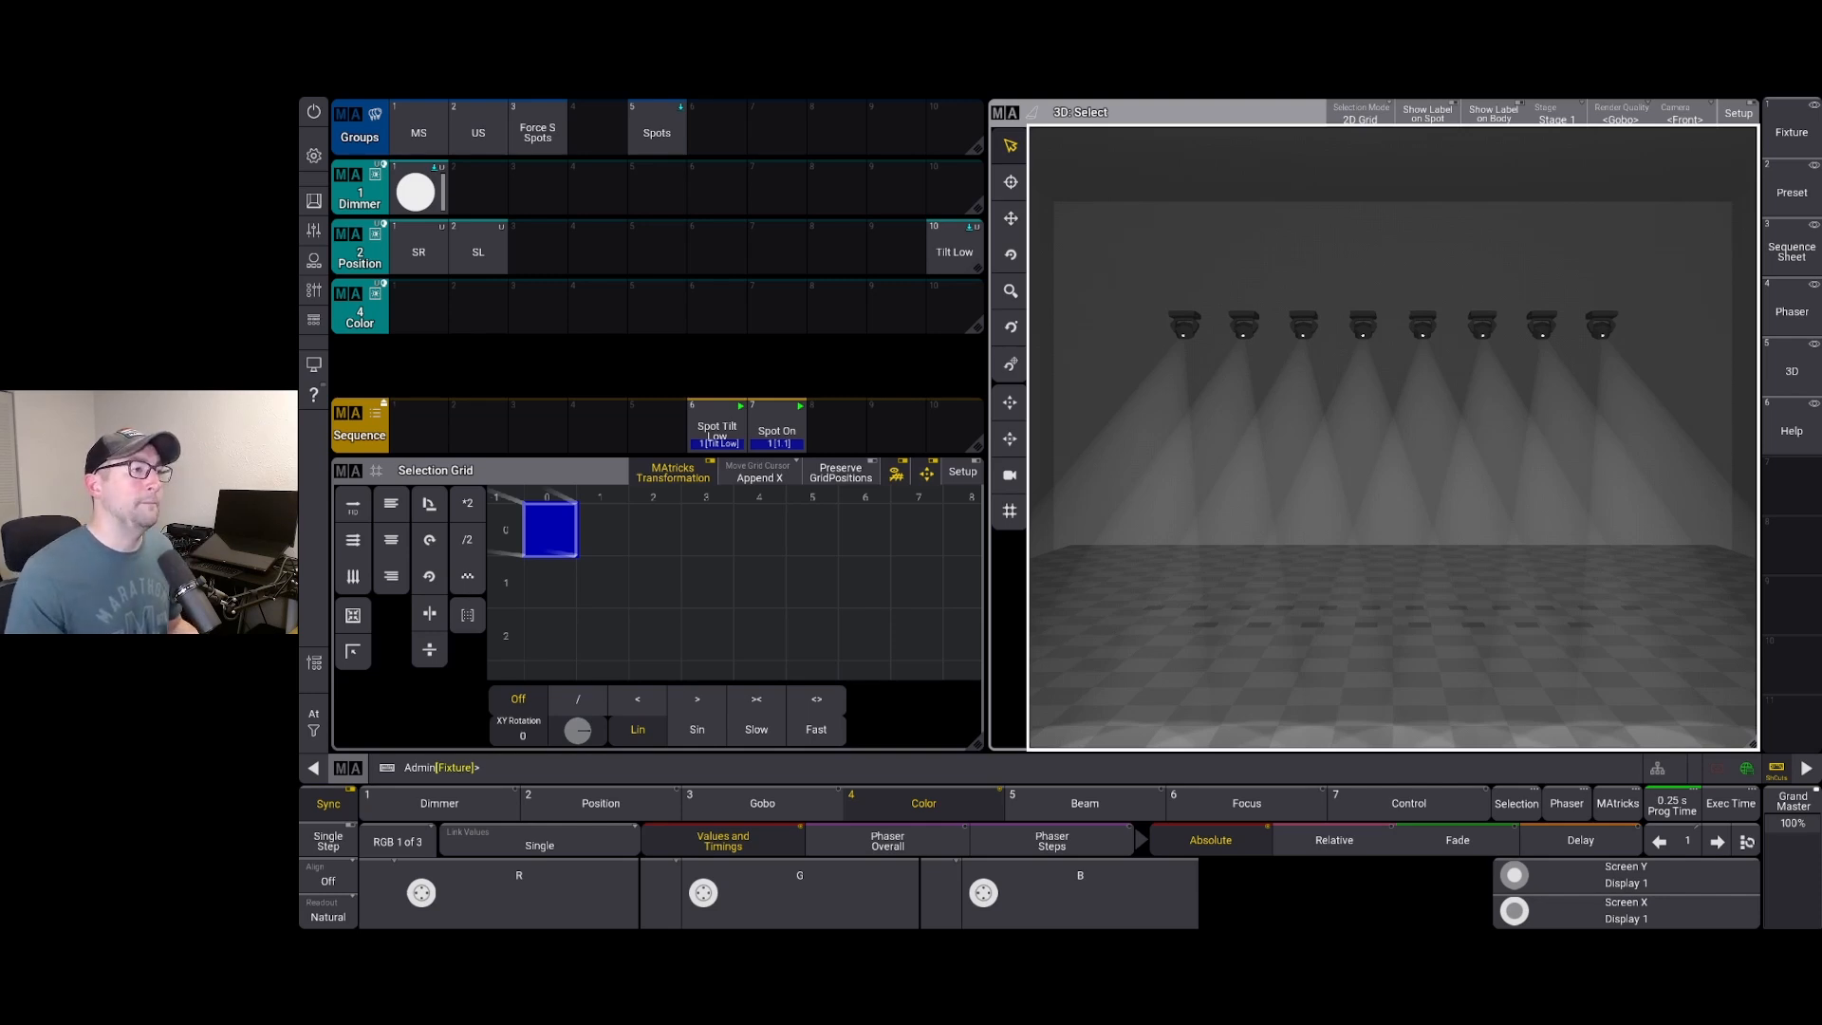
Turn all eight fixtures cyan (red 0), store it as Color preset 1, and open the pool settings
{"action": "left_click_drag", "start_coordinate": [1134, 303], "coordinate": [1637, 355]}
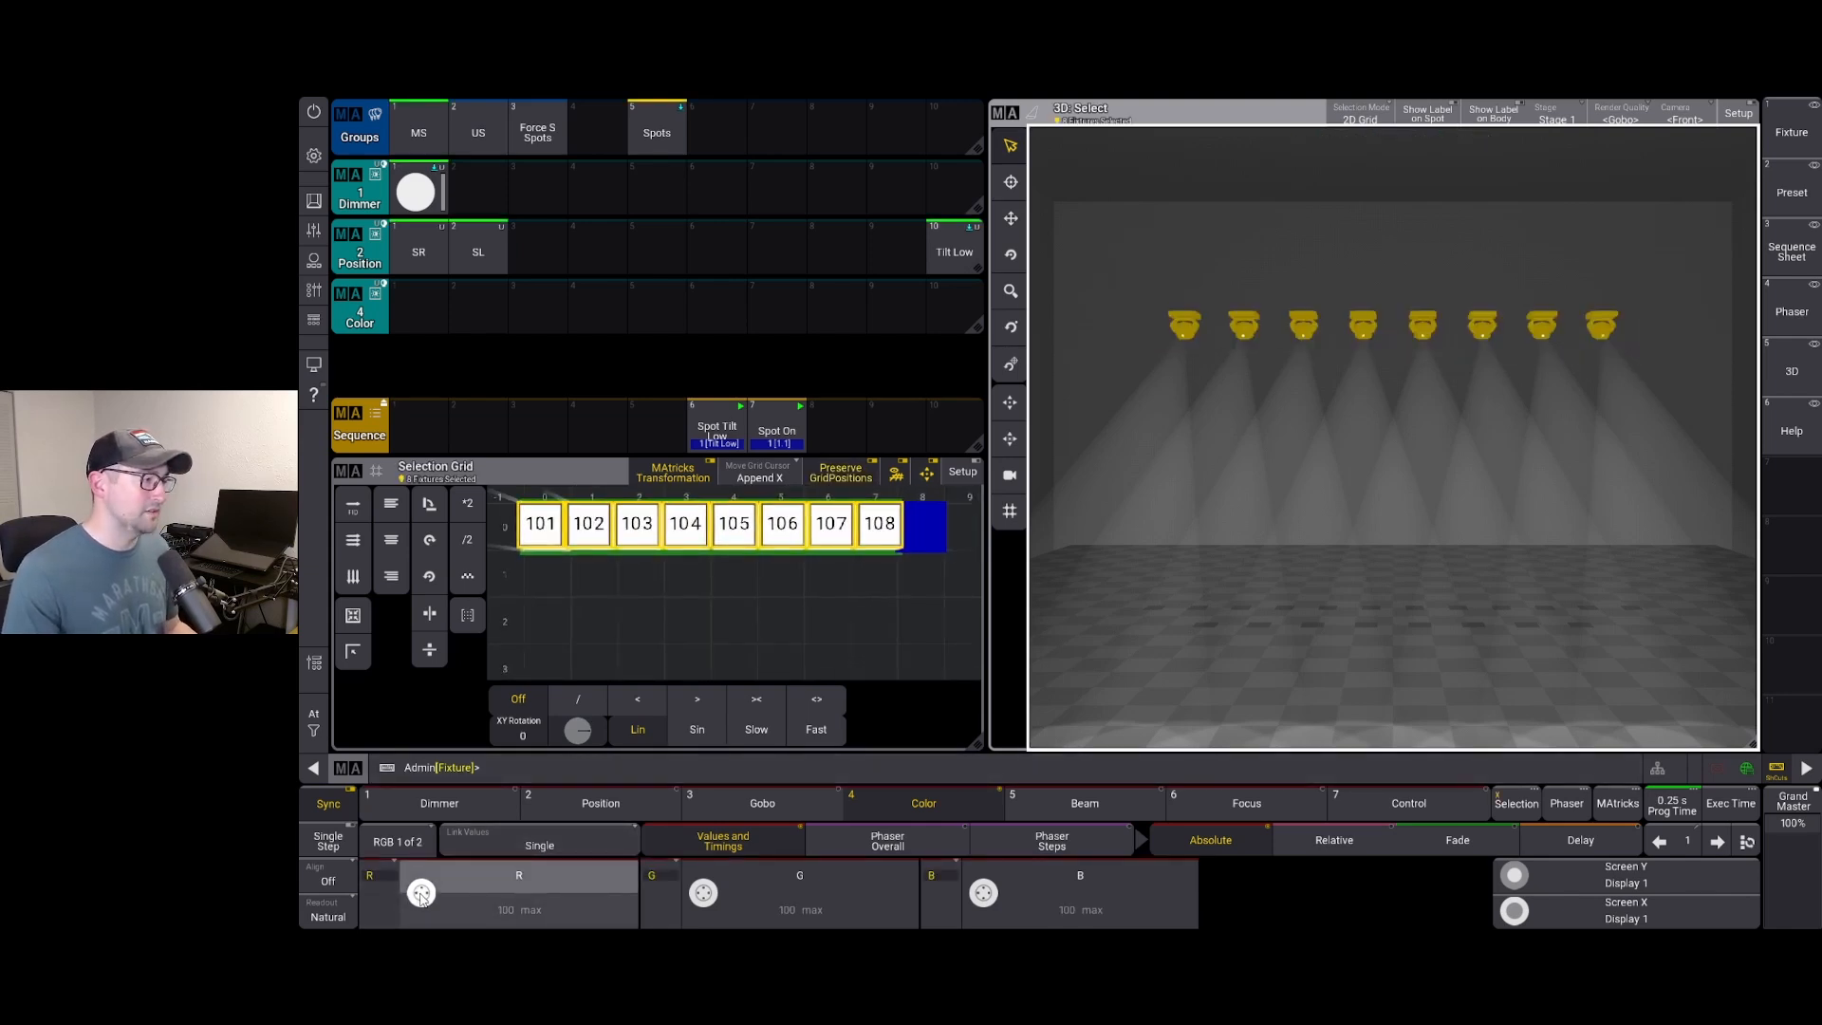
{"action": "scroll", "coordinate": [420, 899], "scroll_direction": "down", "scroll_amount": 10}
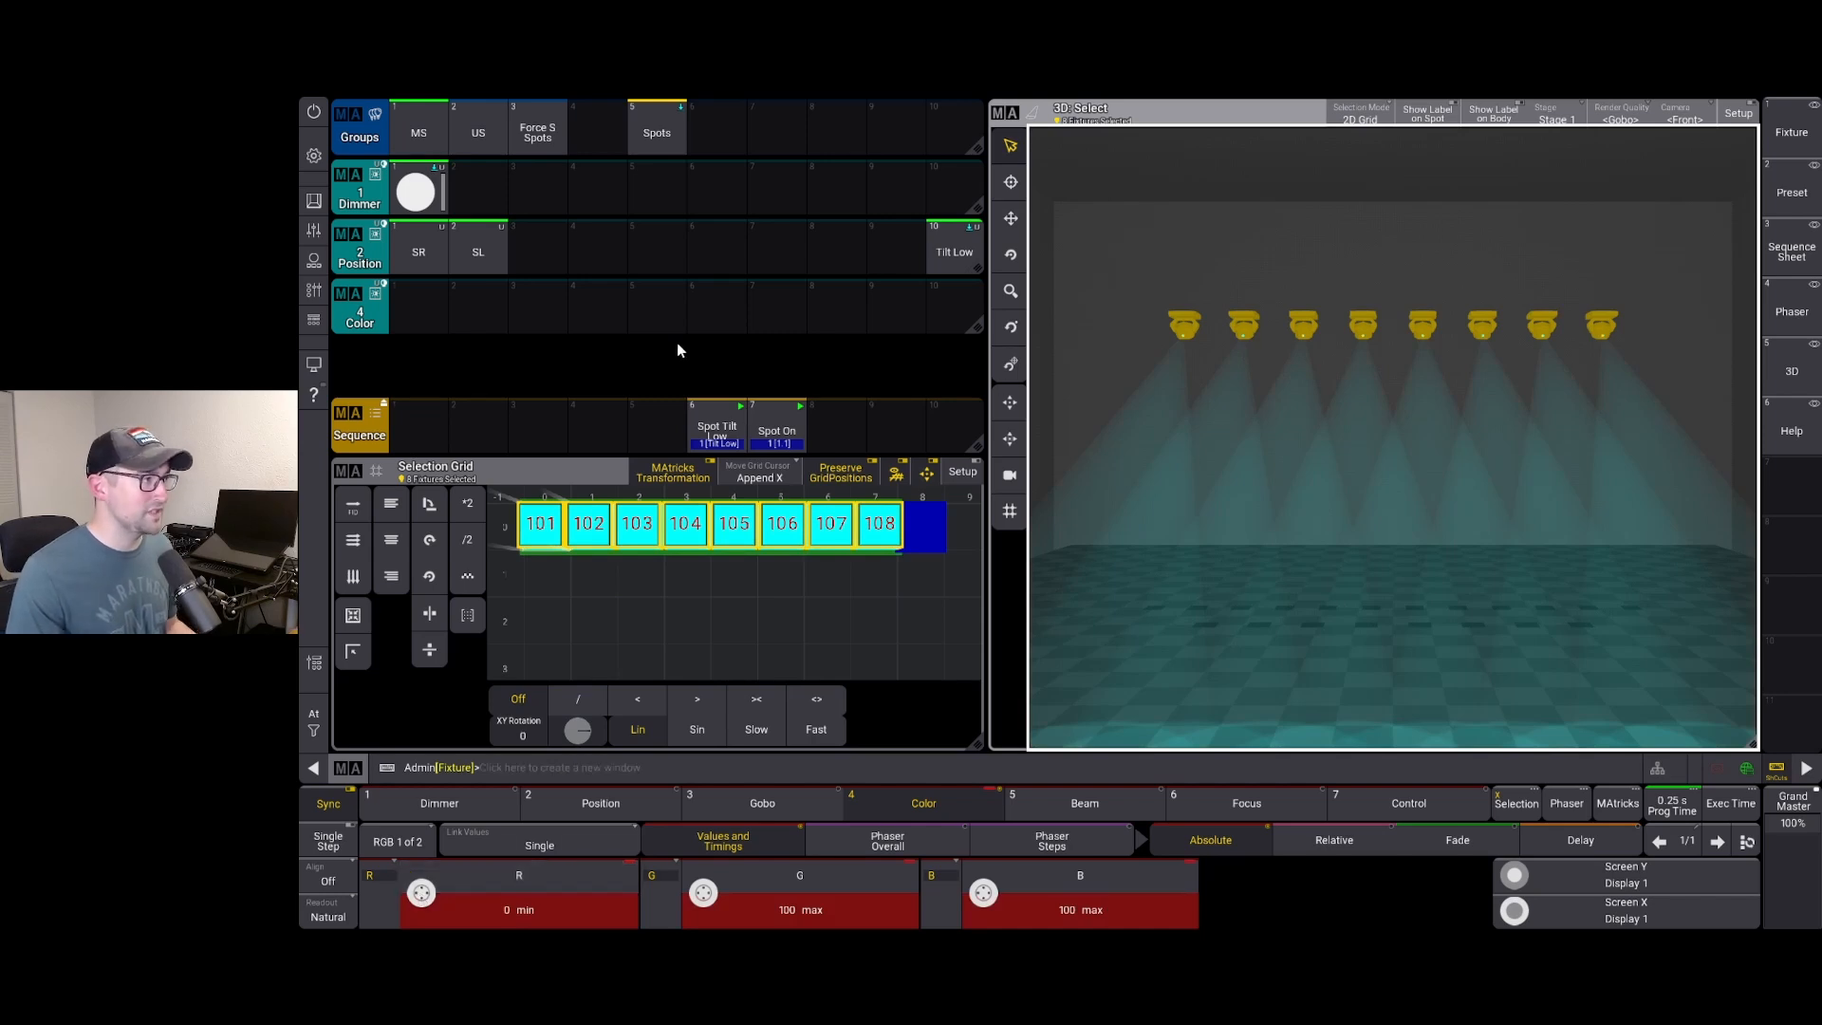
{"action": "left_click", "coordinate": [417, 300]}
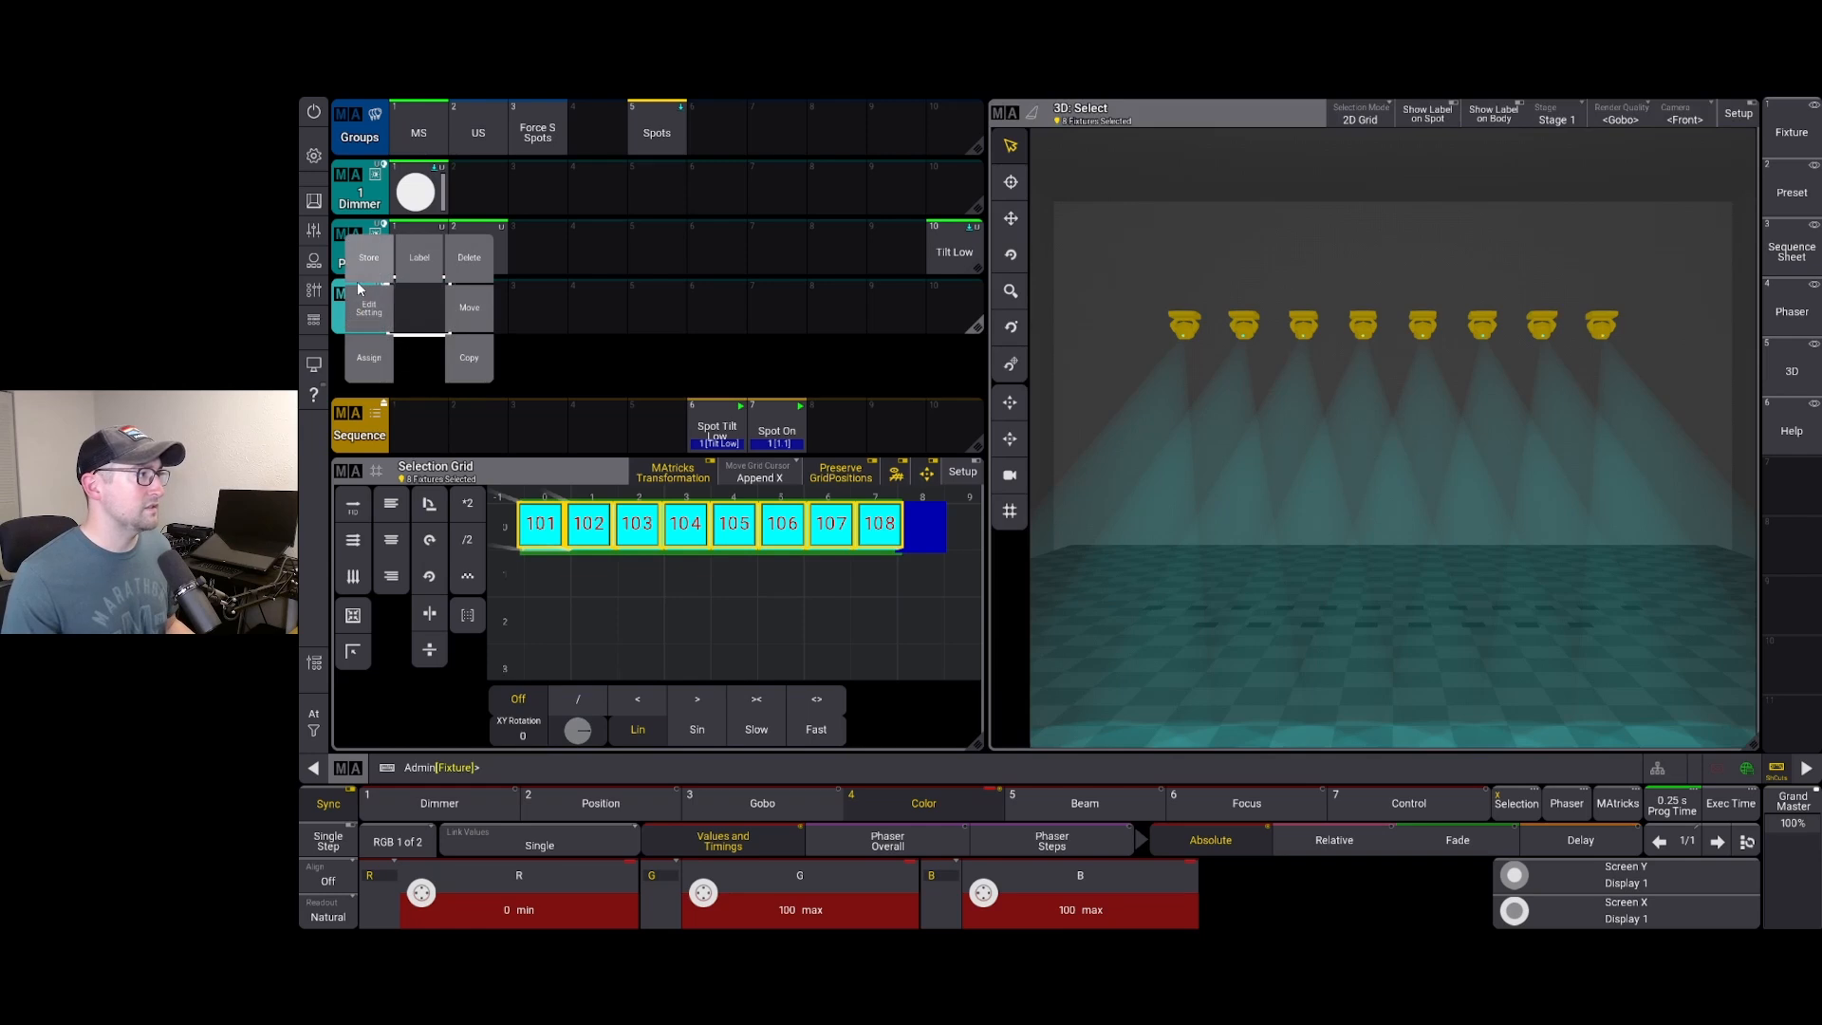
{"action": "left_click", "coordinate": [362, 279]}
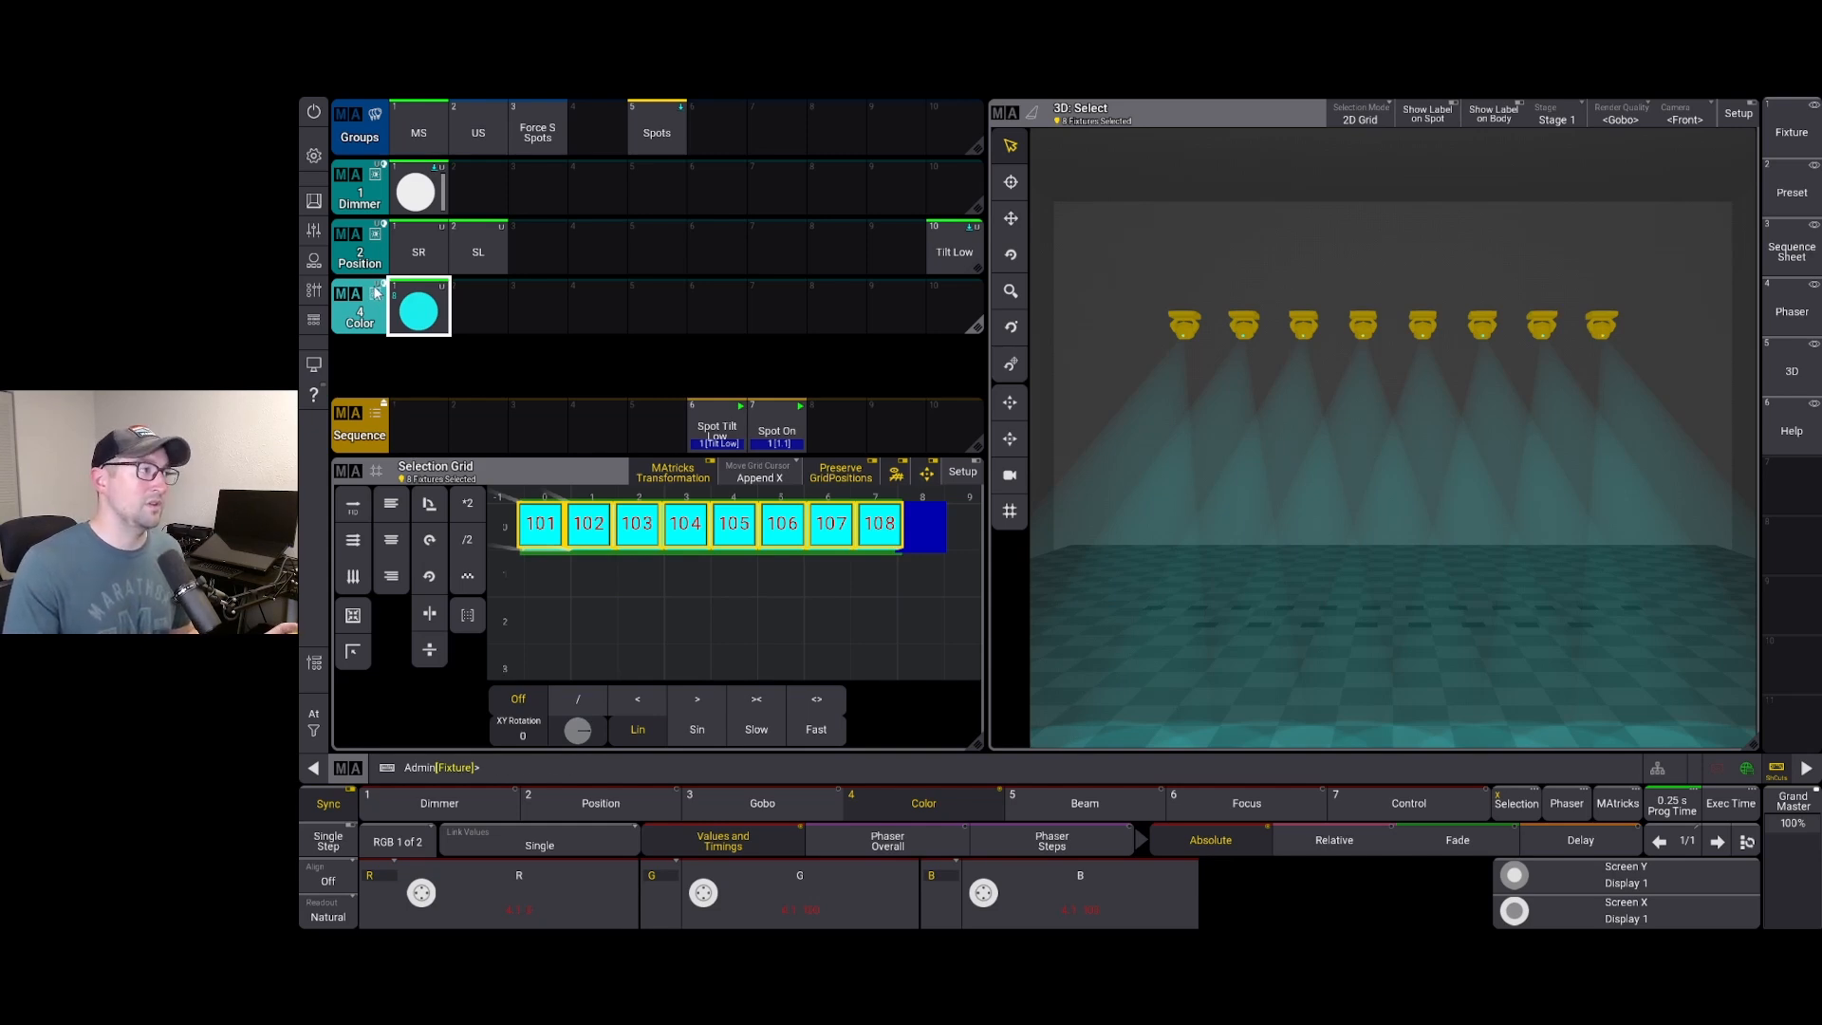
{"action": "left_click", "coordinate": [351, 299]}
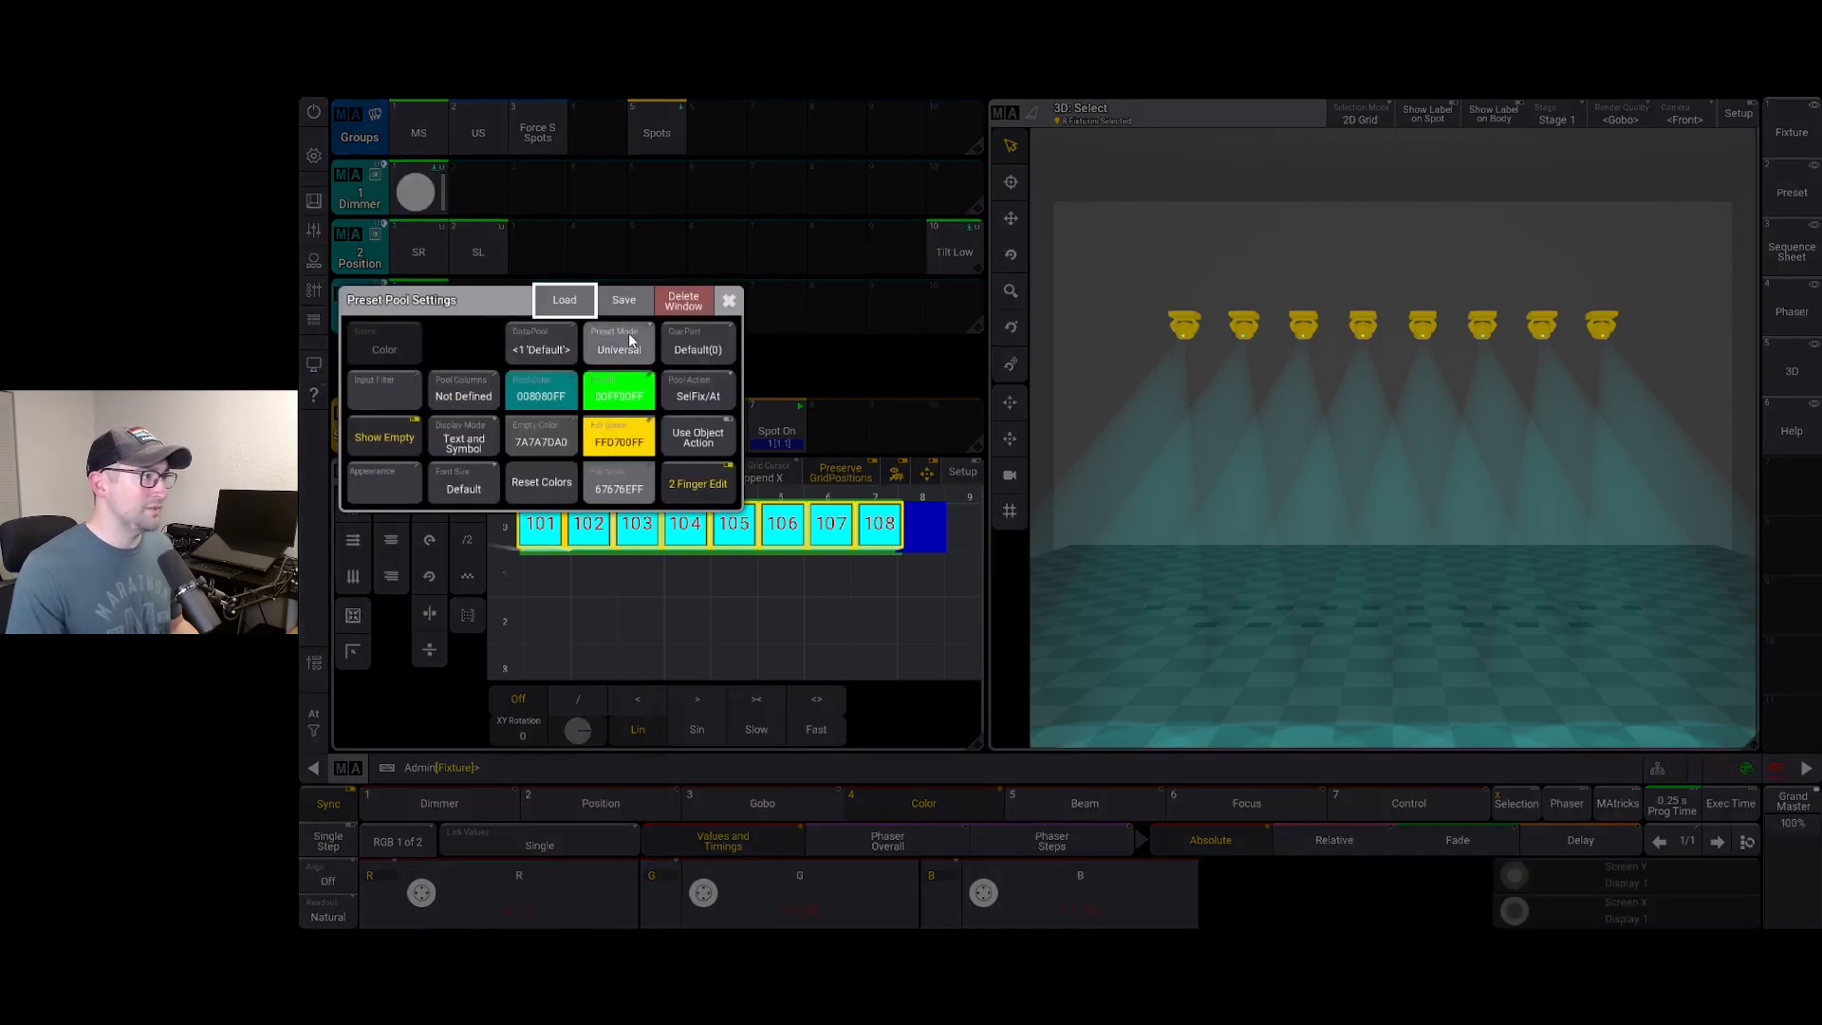
Choose Global as the Color pool's Preset Mode and close the Preset Pool Settings
{"action": "left_click", "coordinate": [621, 344]}
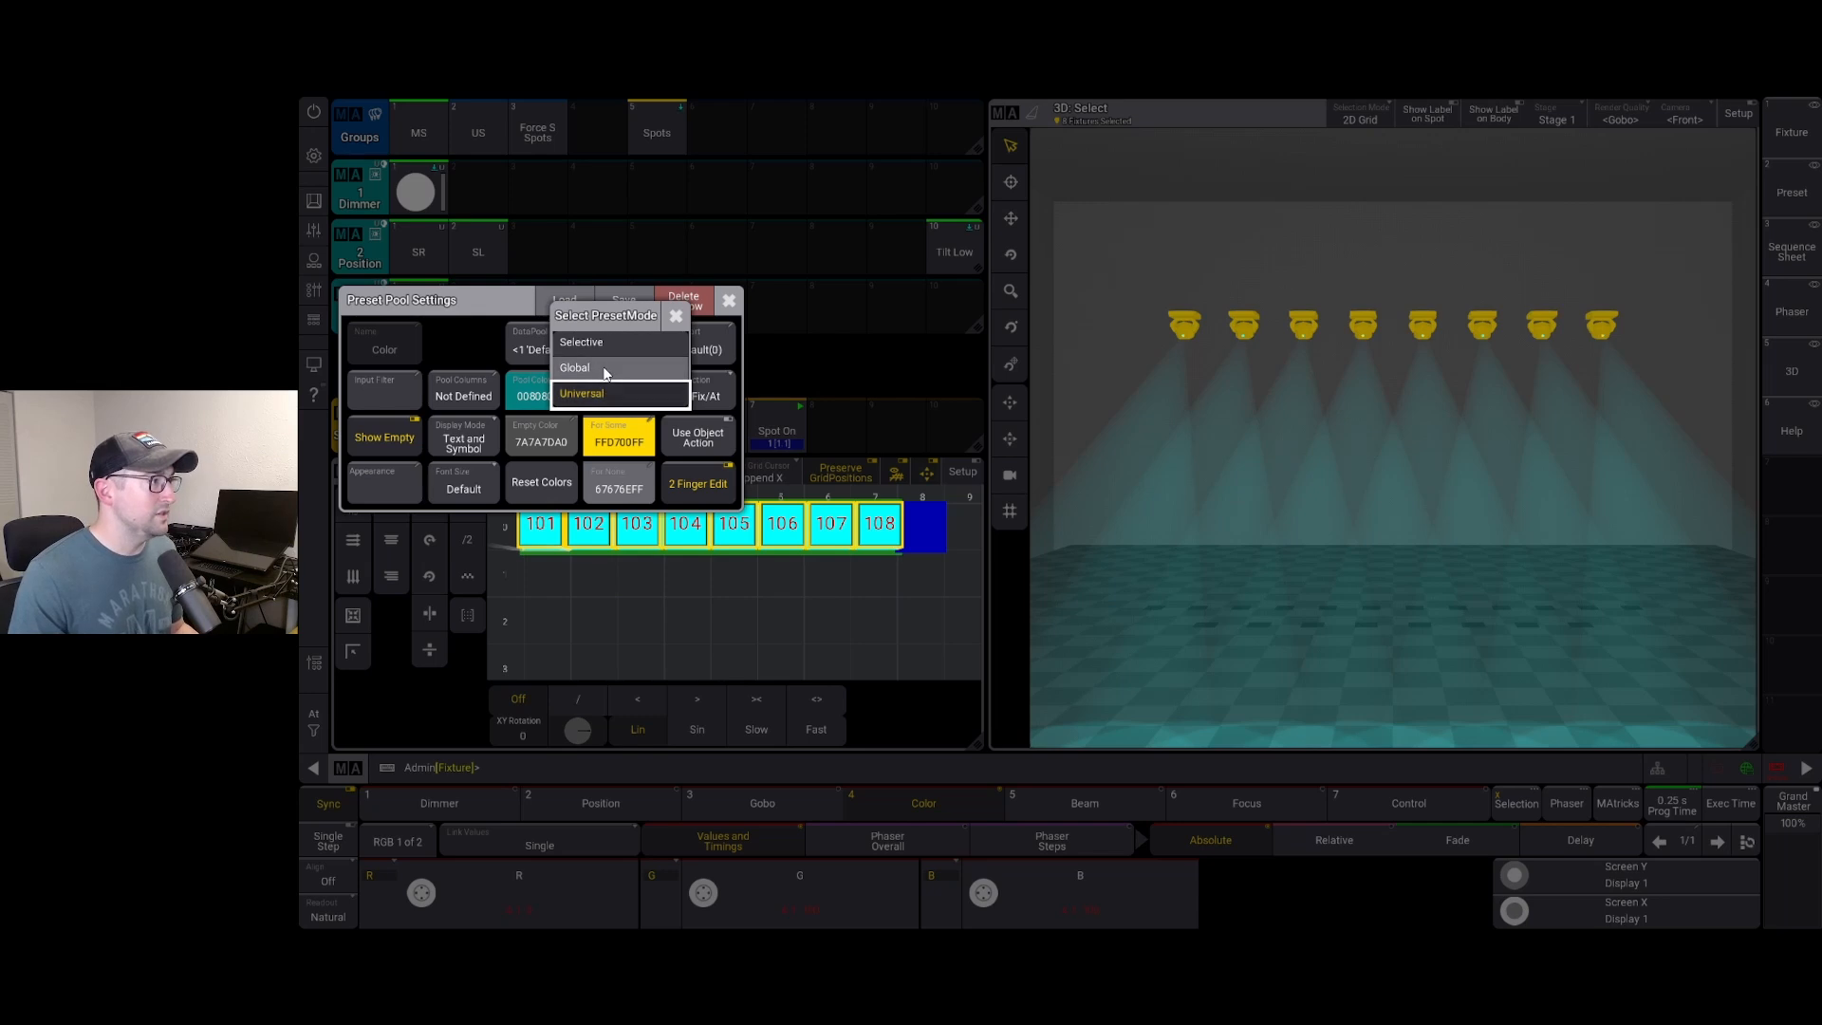
{"action": "left_click", "coordinate": [577, 367]}
{"action": "left_click", "coordinate": [728, 304]}
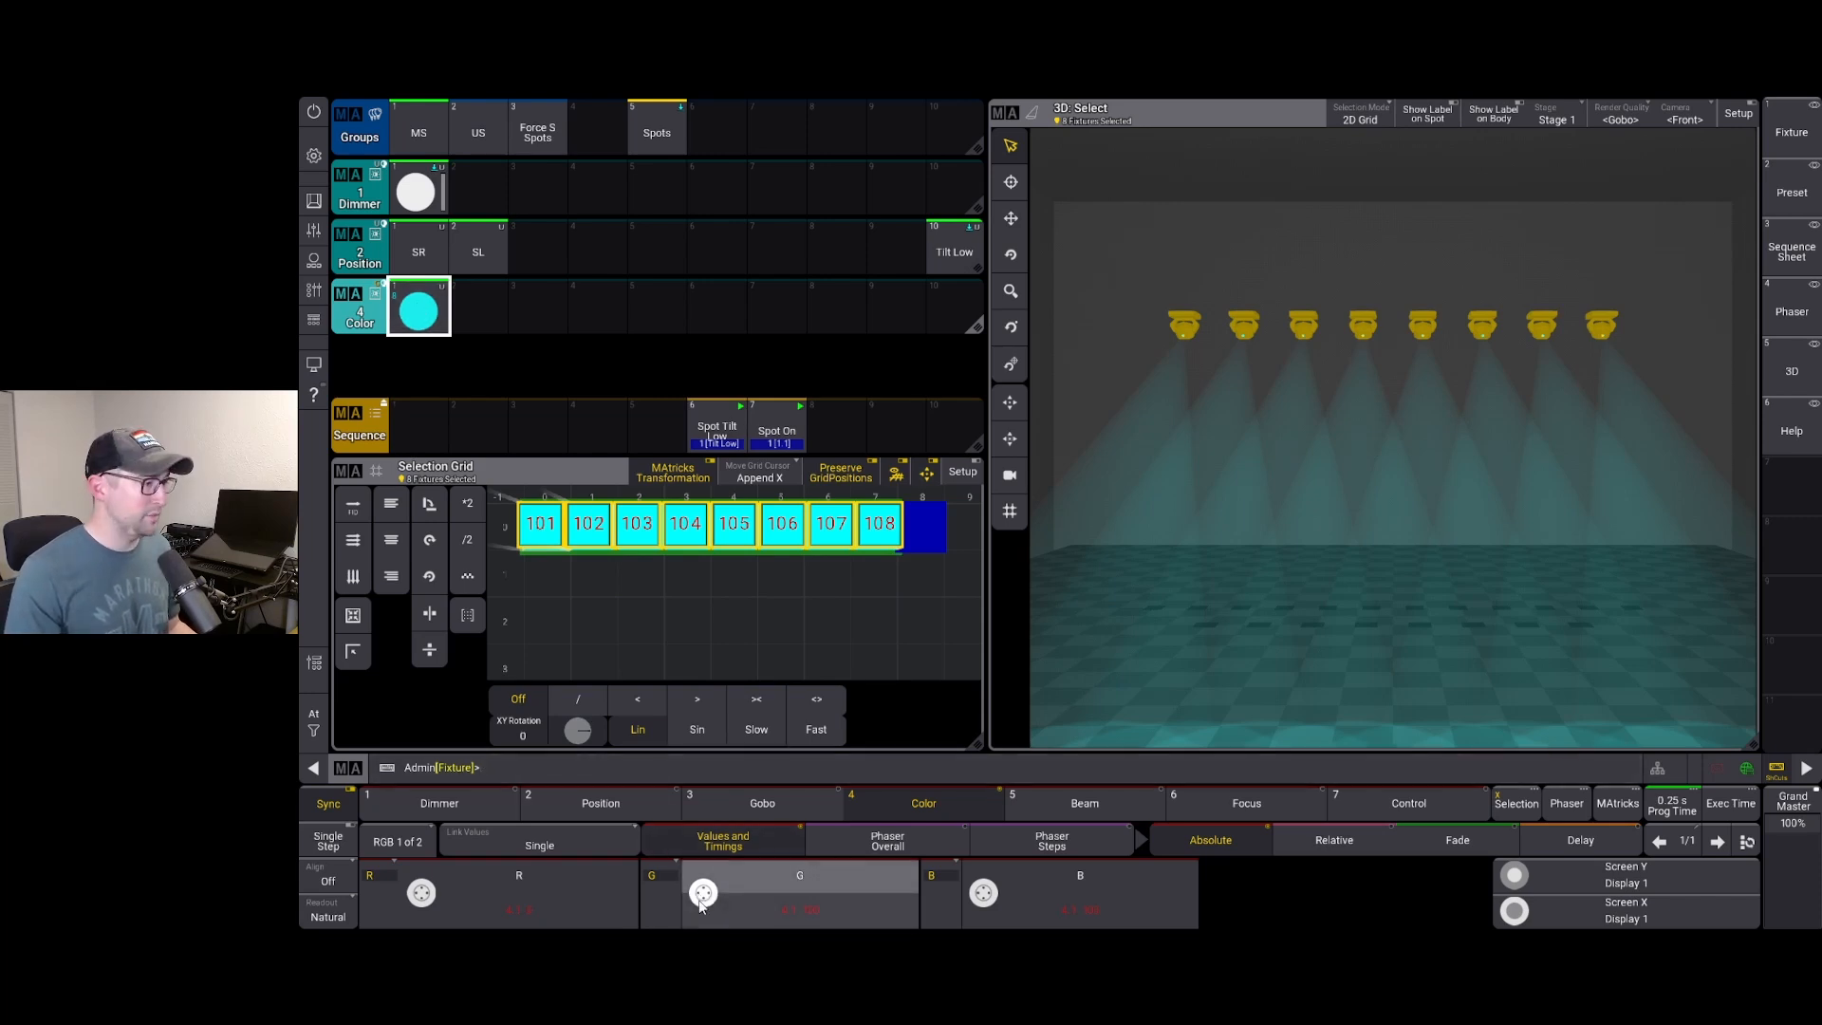
Dial green to 0 for a blue look and store it into Color preset slot 2
{"action": "scroll", "coordinate": [703, 892], "scroll_direction": "down", "scroll_amount": 10}
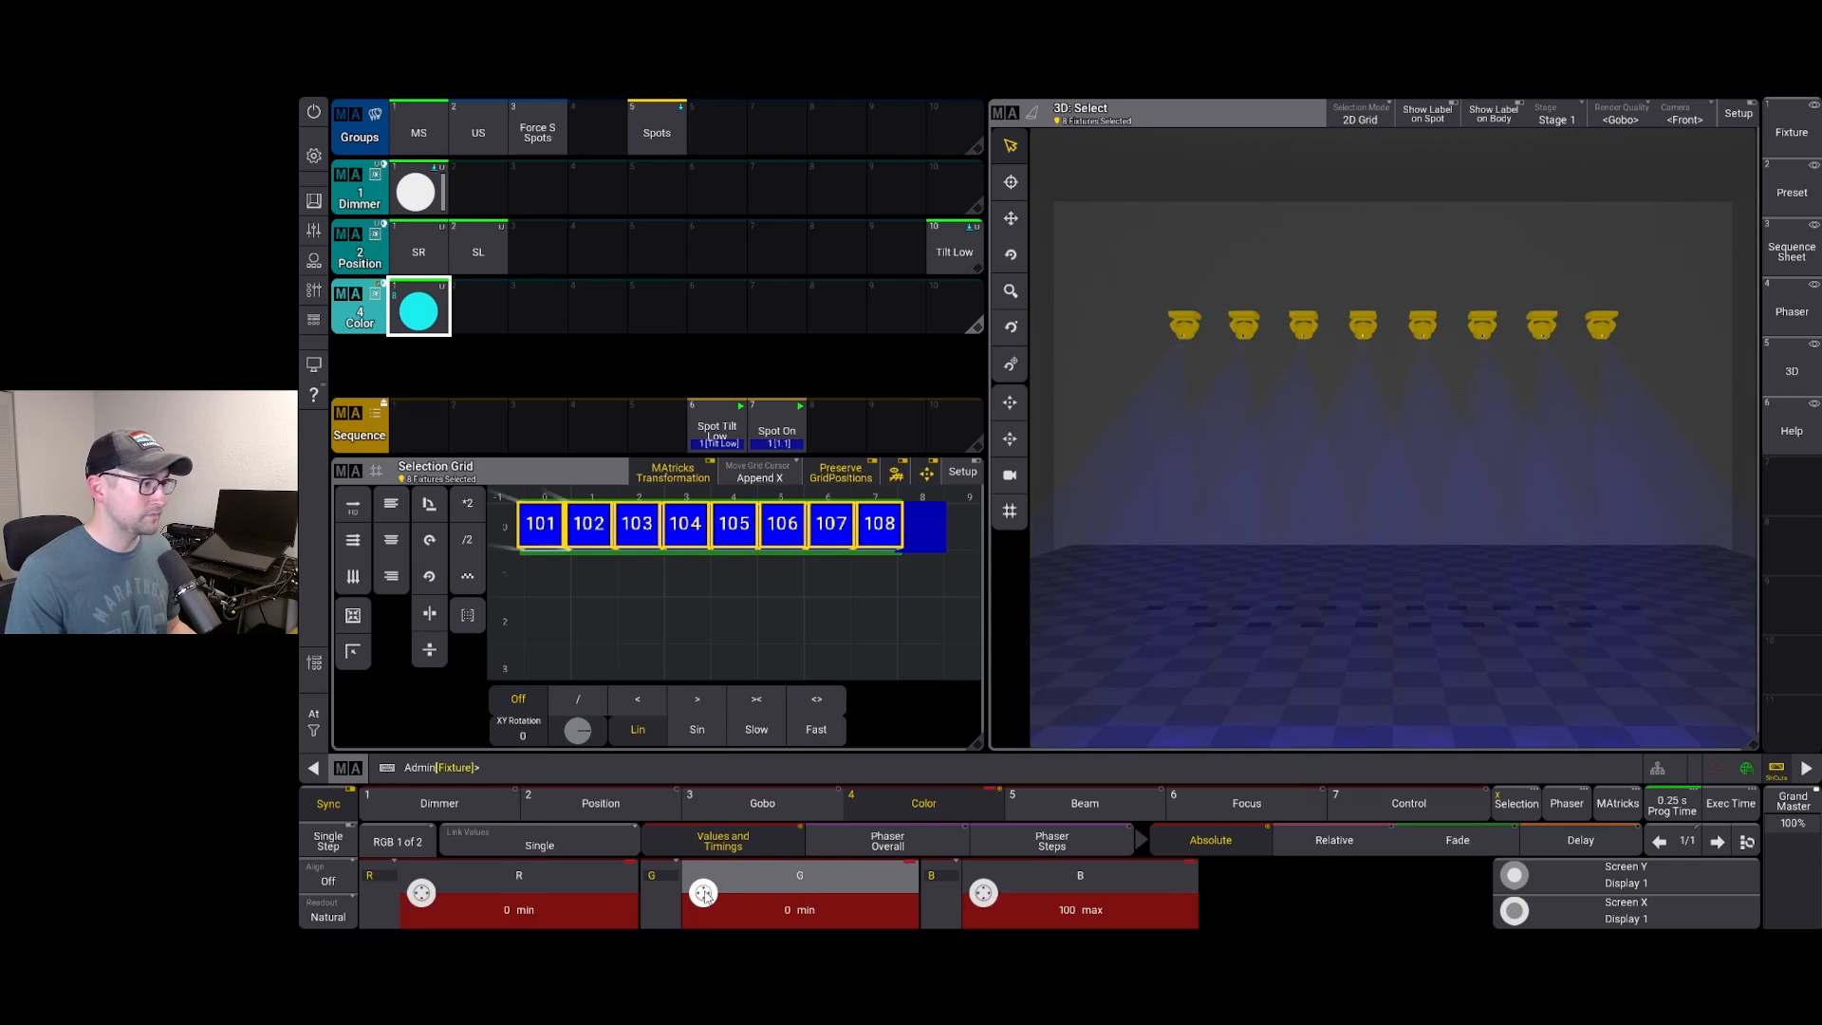
{"action": "key", "text": "s"}
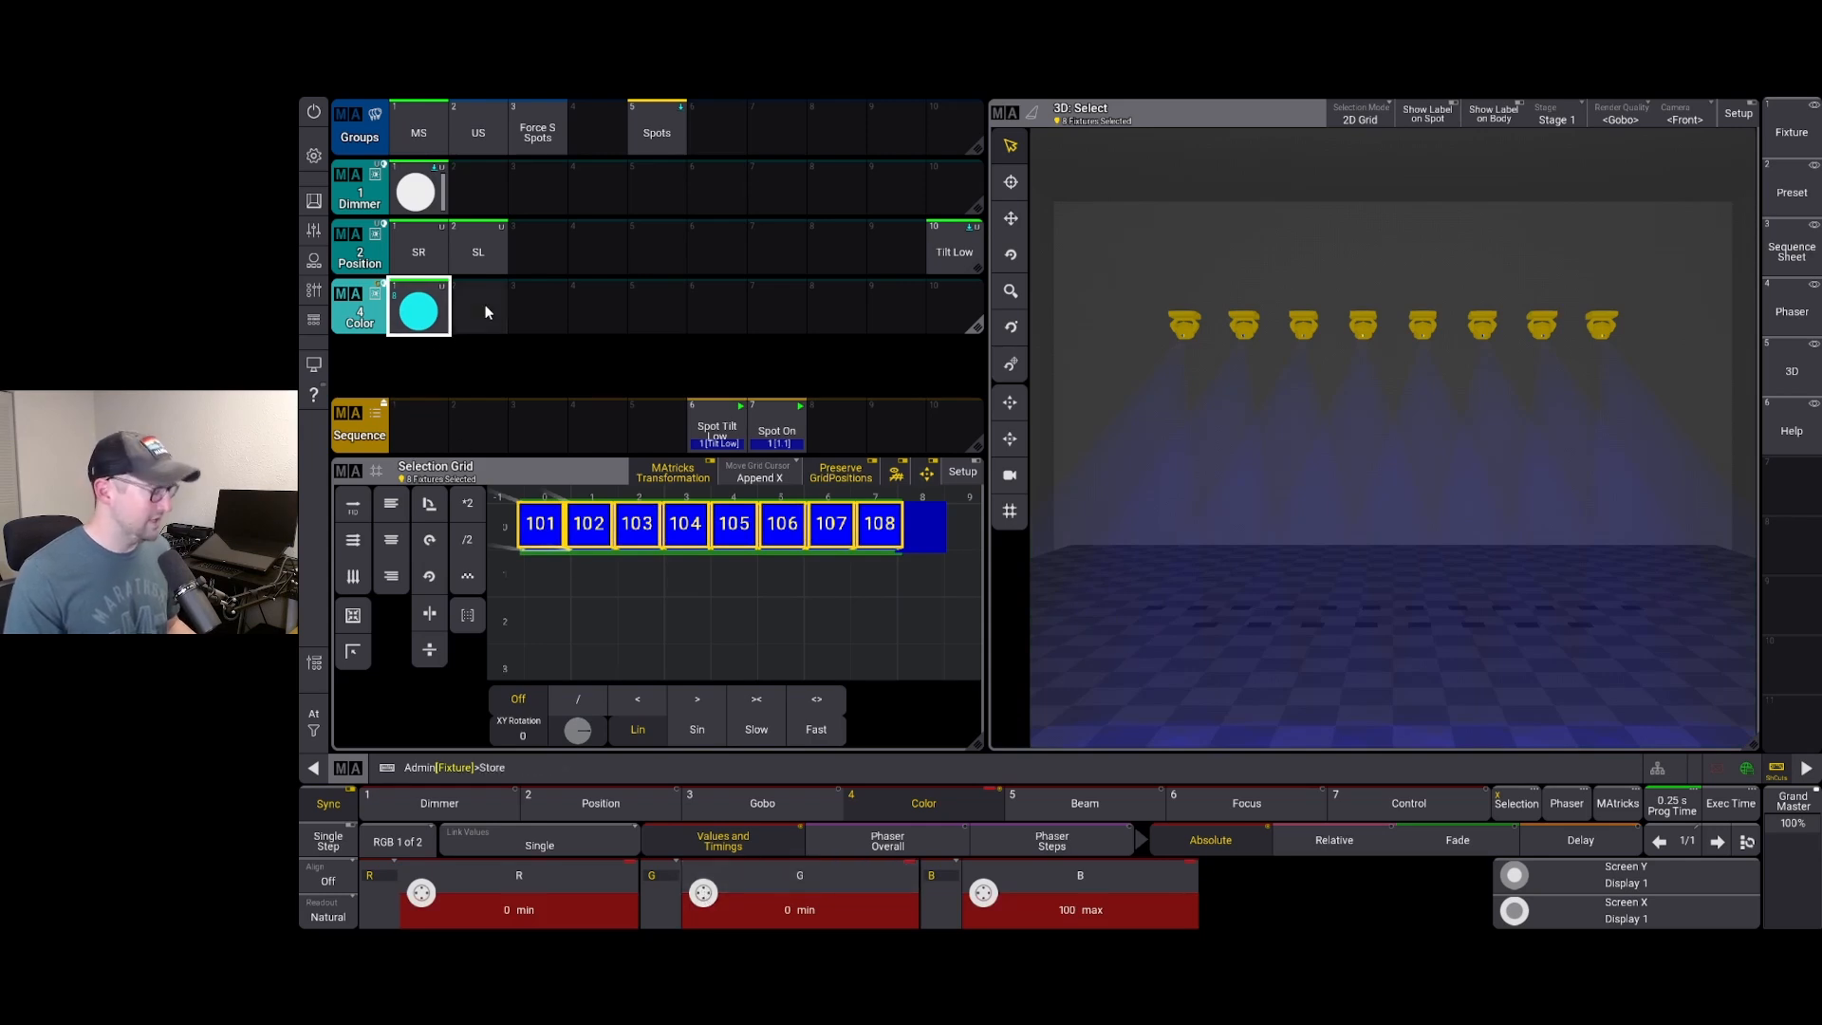
{"action": "left_click", "coordinate": [479, 308]}
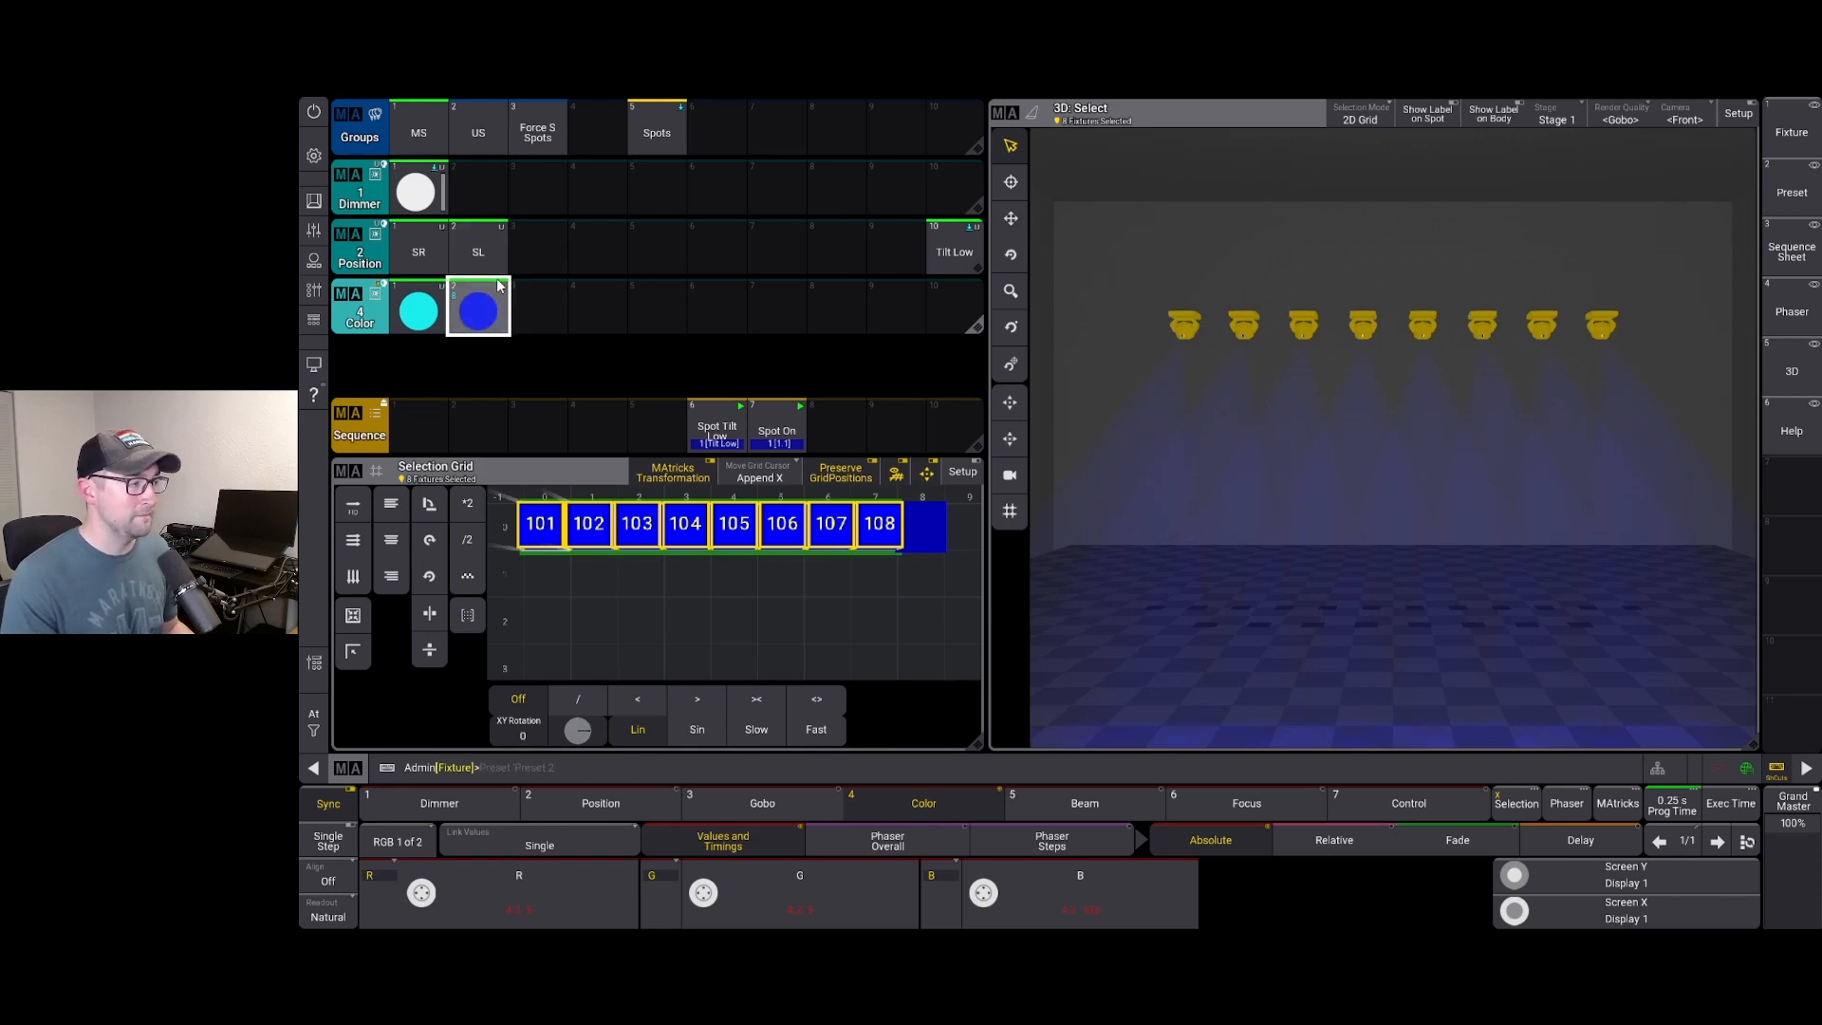
{"action": "scroll", "coordinate": [624, 437], "scroll_direction": "down", "scroll_amount": 1}
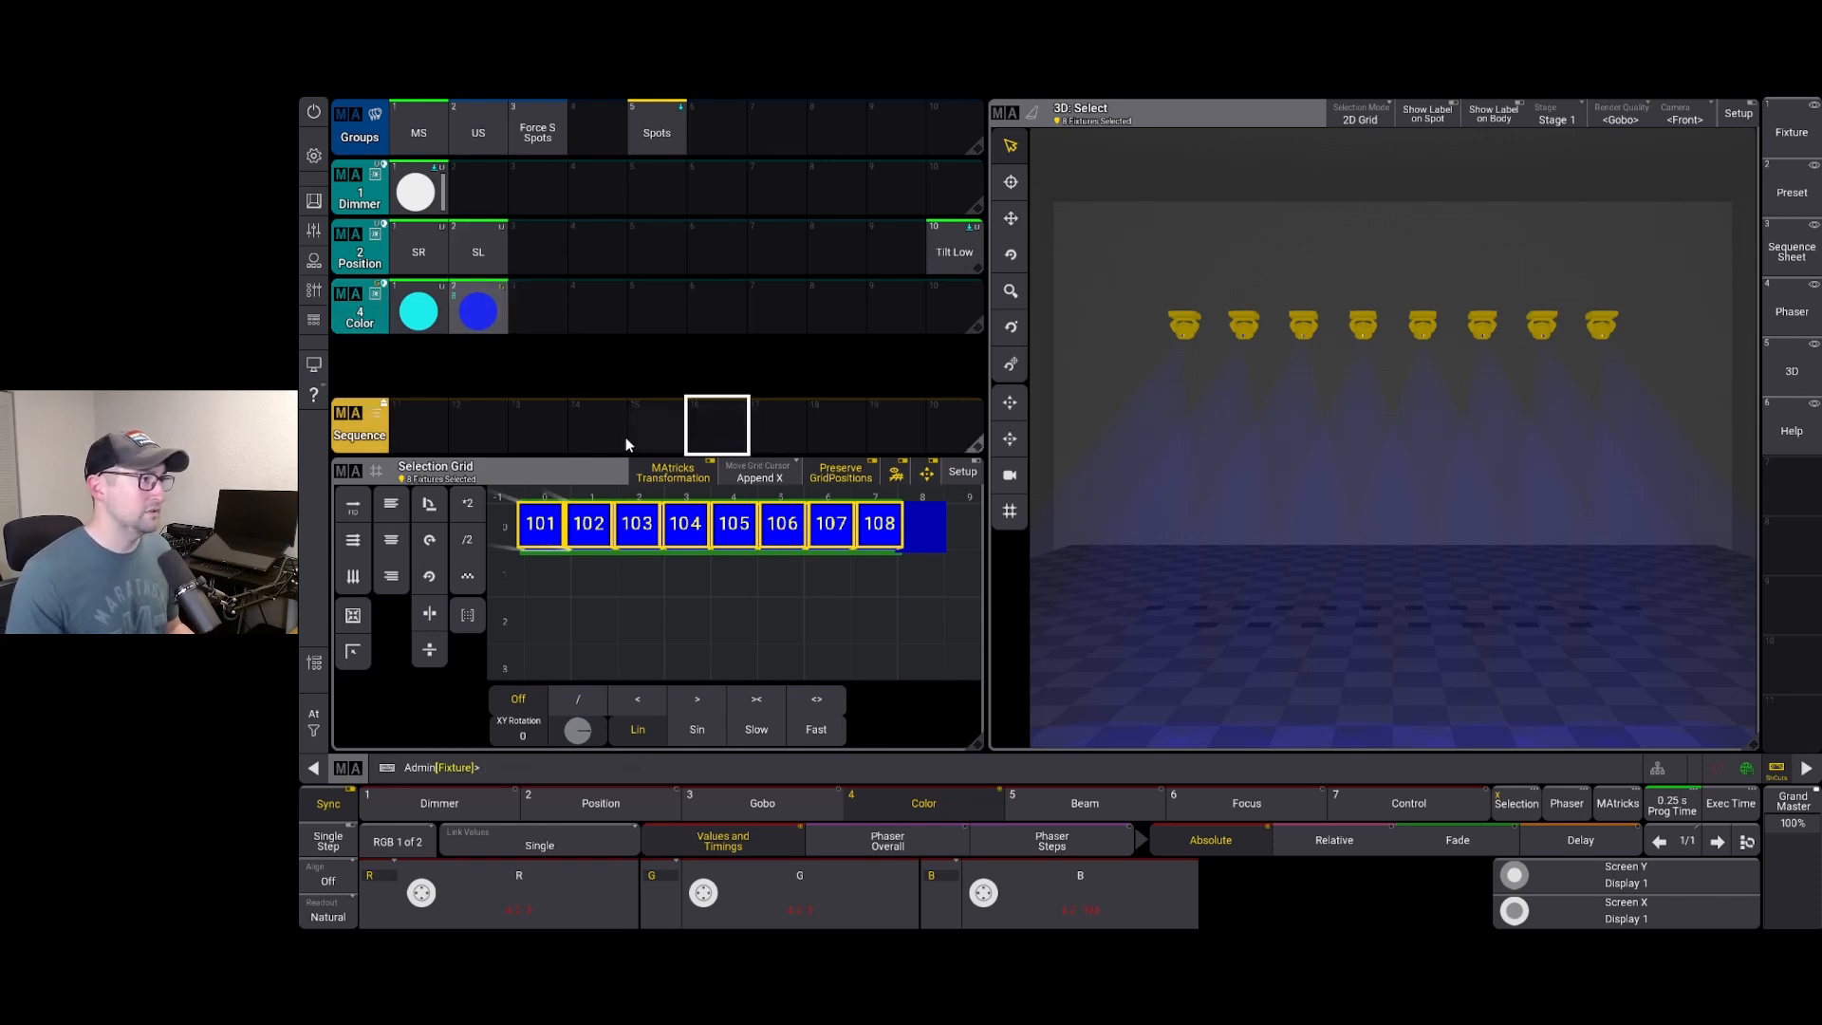
{"action": "scroll", "coordinate": [505, 418], "scroll_direction": "up", "scroll_amount": 1}
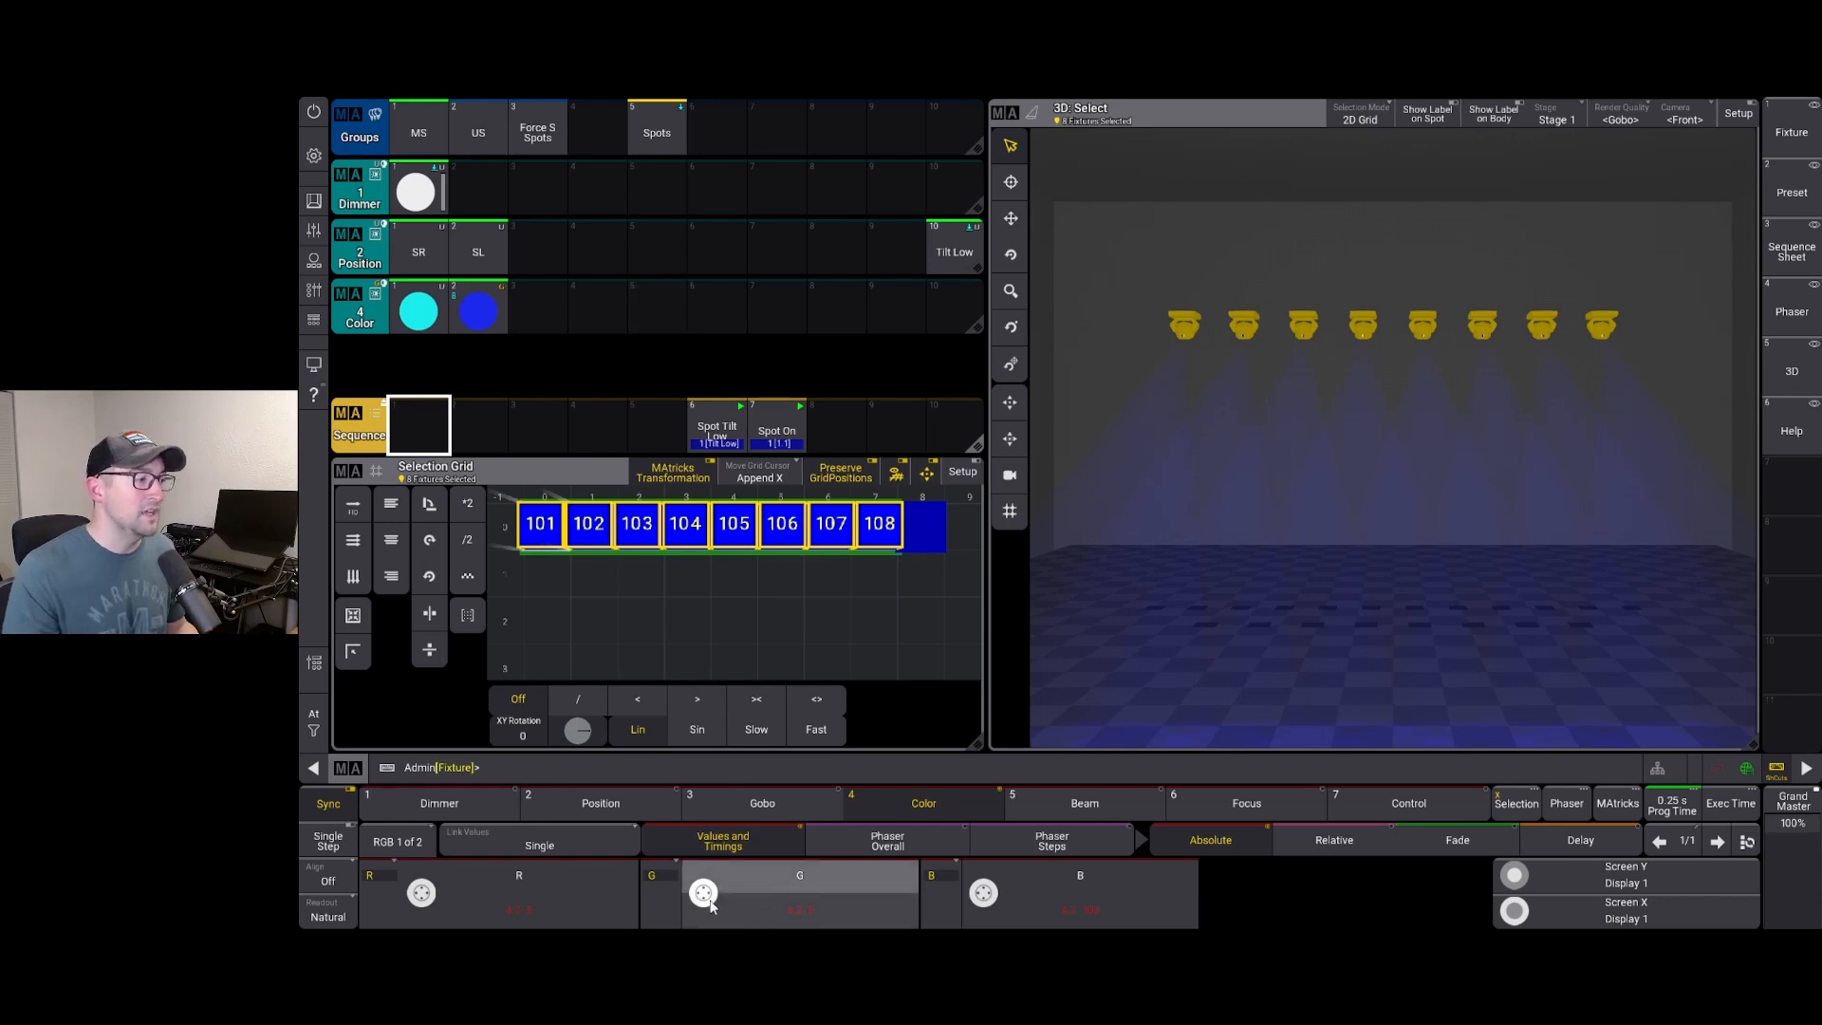
Make fixture 102 magenta with red at 100 and the other seven pure blue with green 0
{"action": "left_click", "coordinate": [1216, 295]}
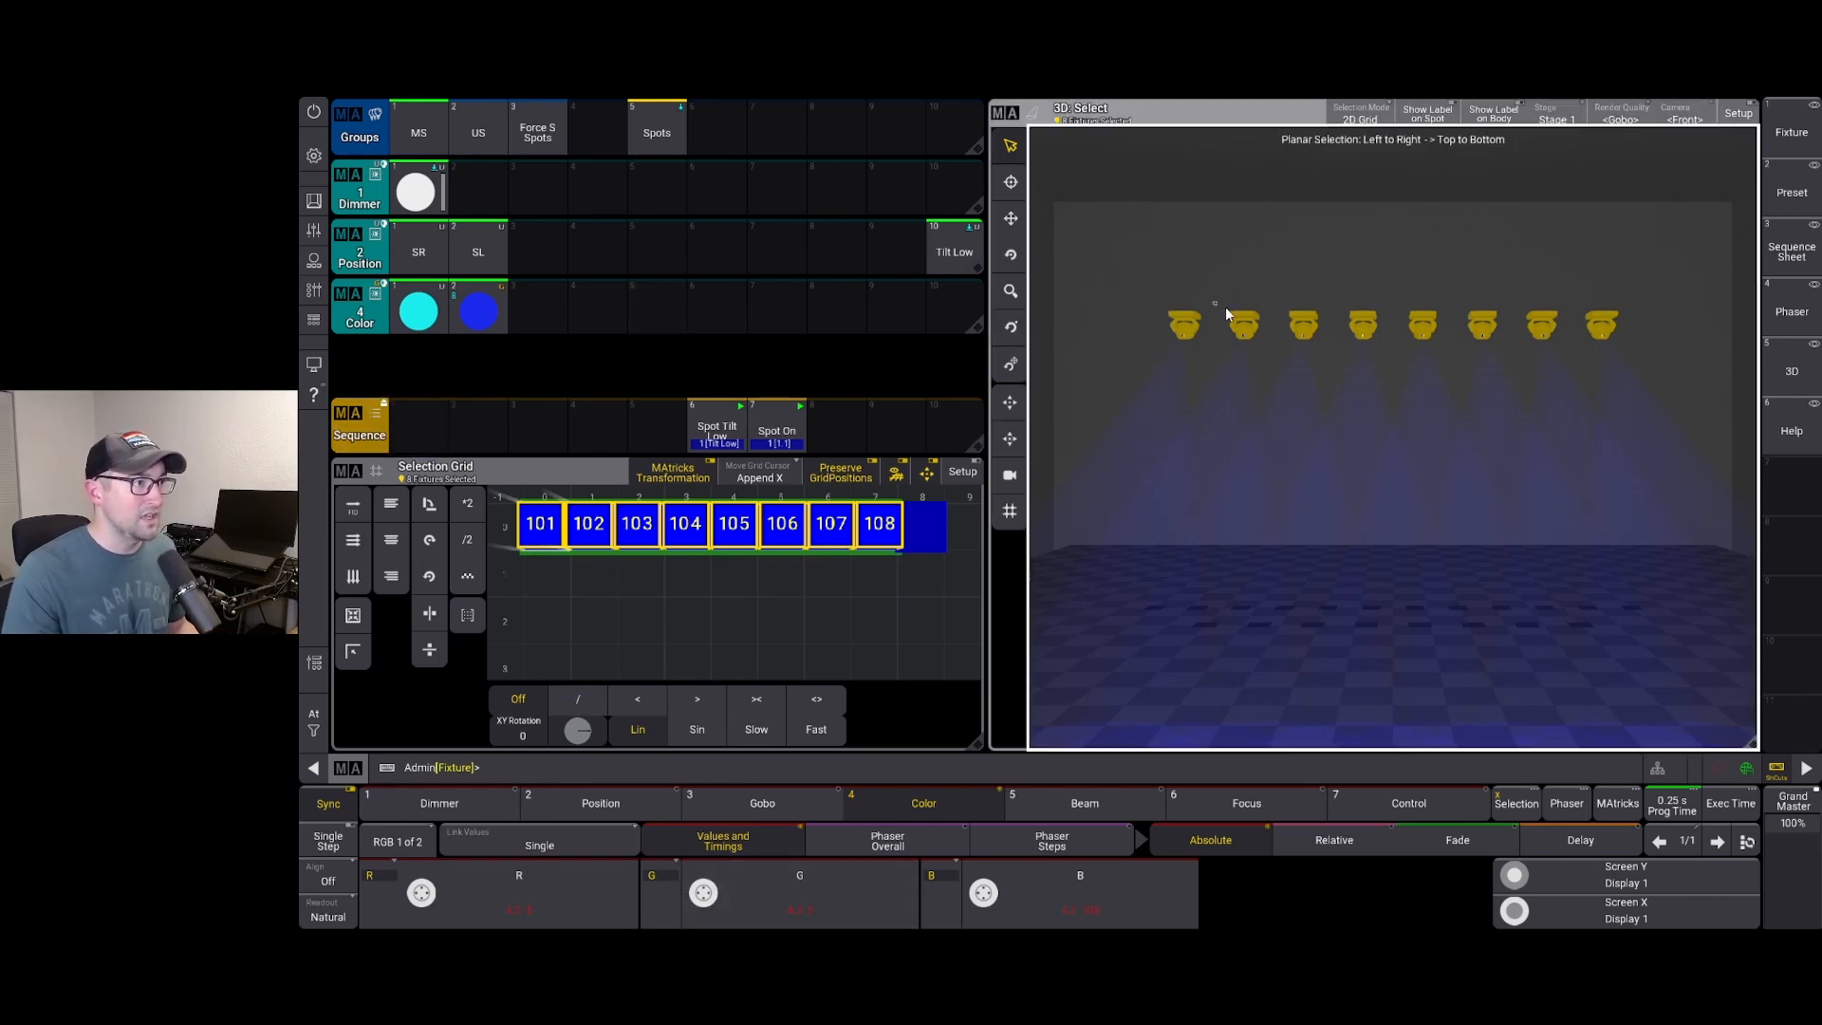
{"action": "left_click", "coordinate": [1234, 315]}
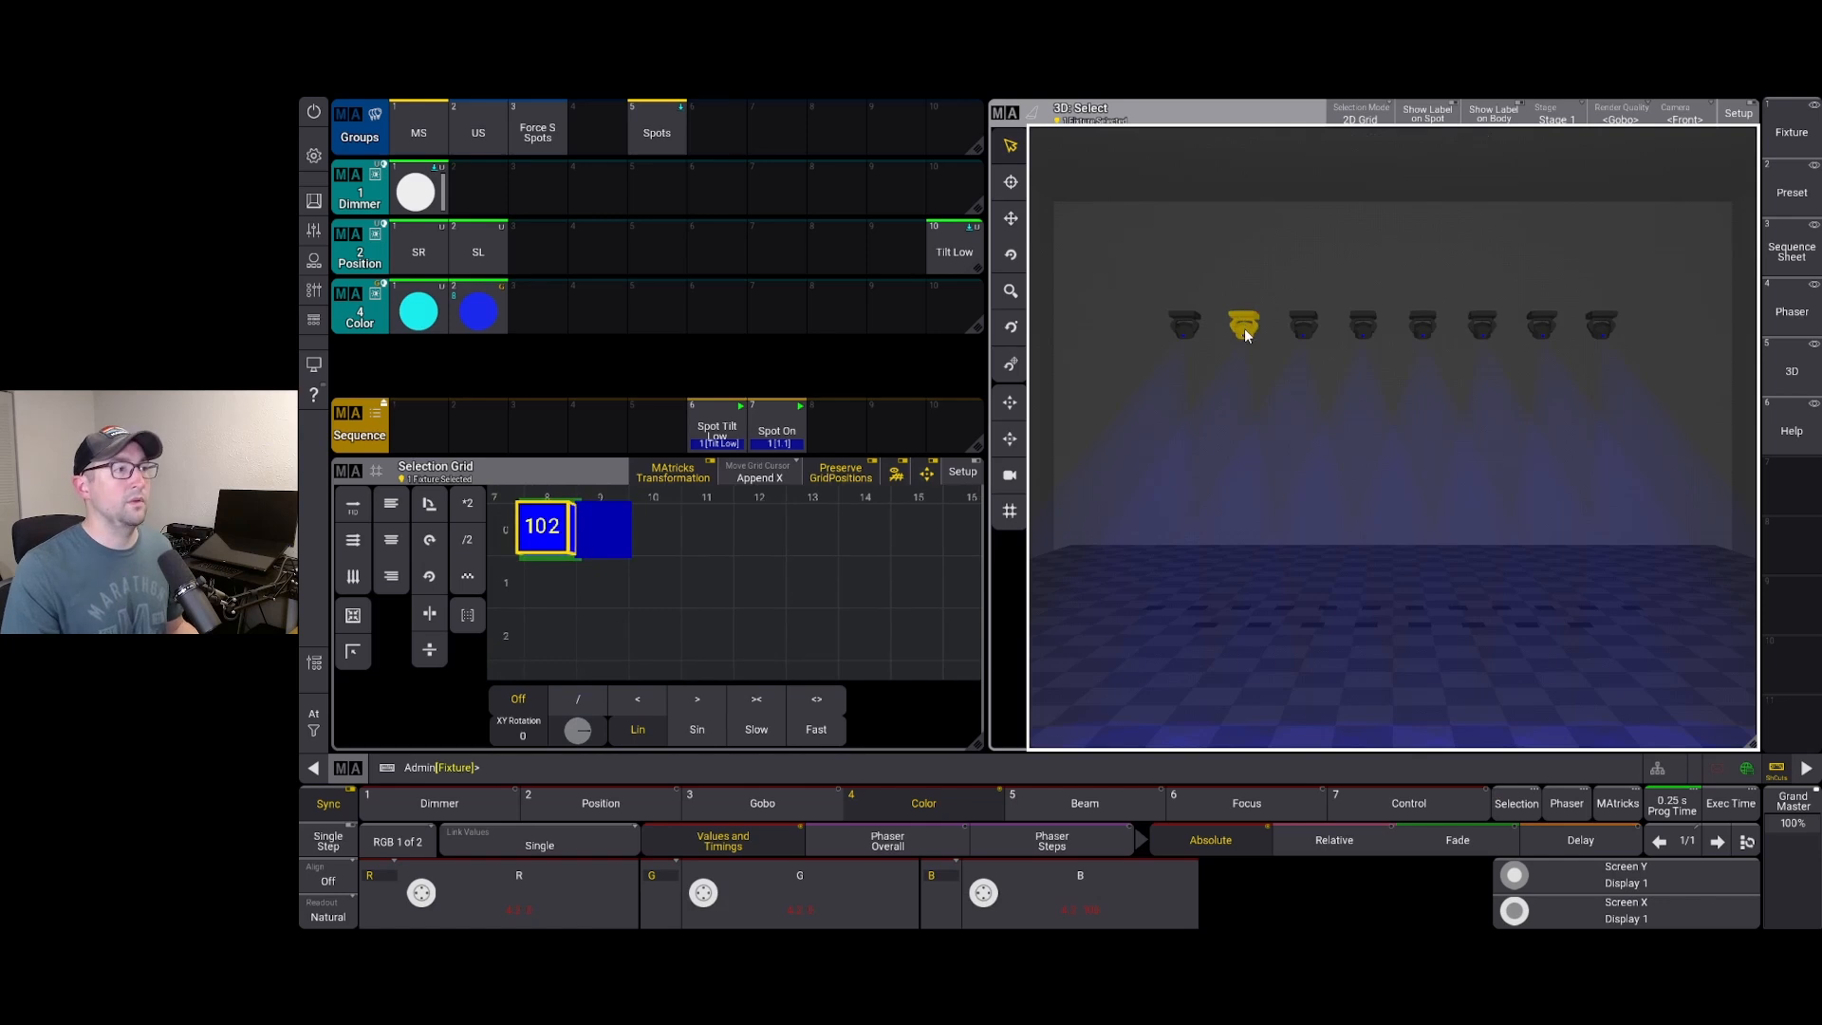
{"action": "left_click", "coordinate": [422, 894]}
{"action": "scroll", "coordinate": [427, 897], "scroll_direction": "up", "scroll_amount": 10}
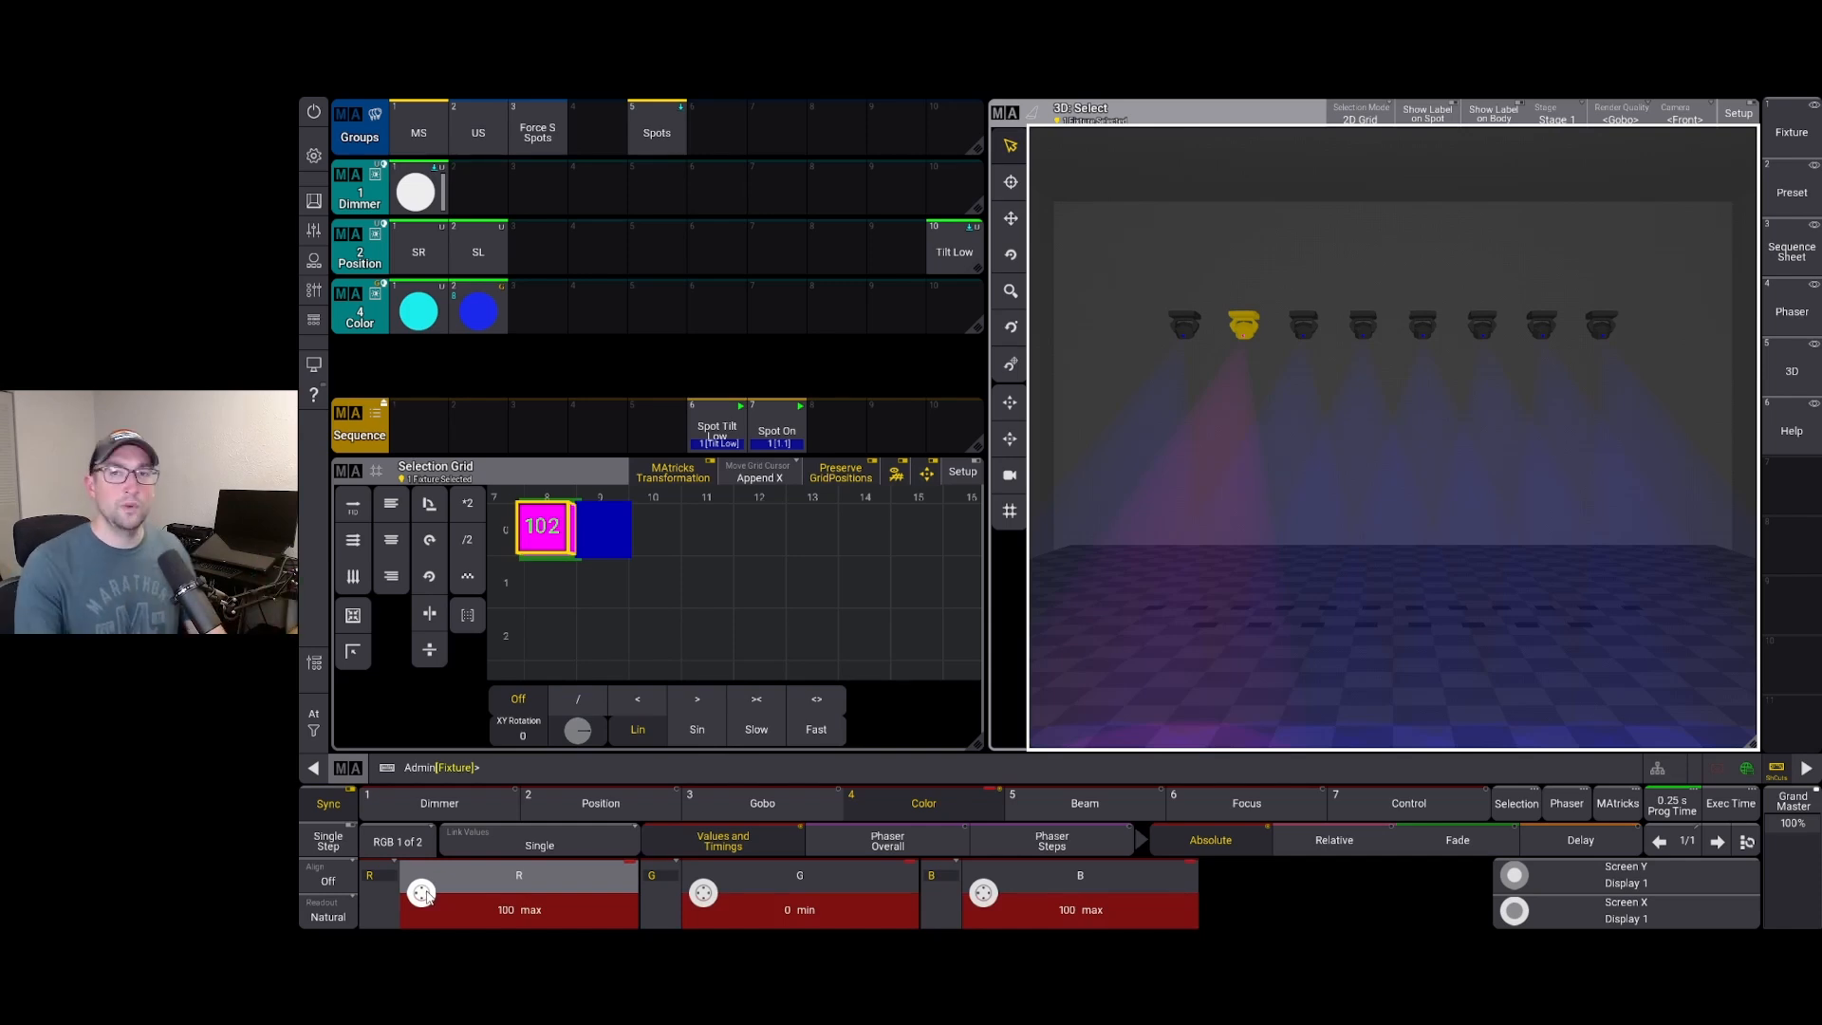
{"action": "left_click_drag", "start_coordinate": [1159, 303], "coordinate": [1632, 385]}
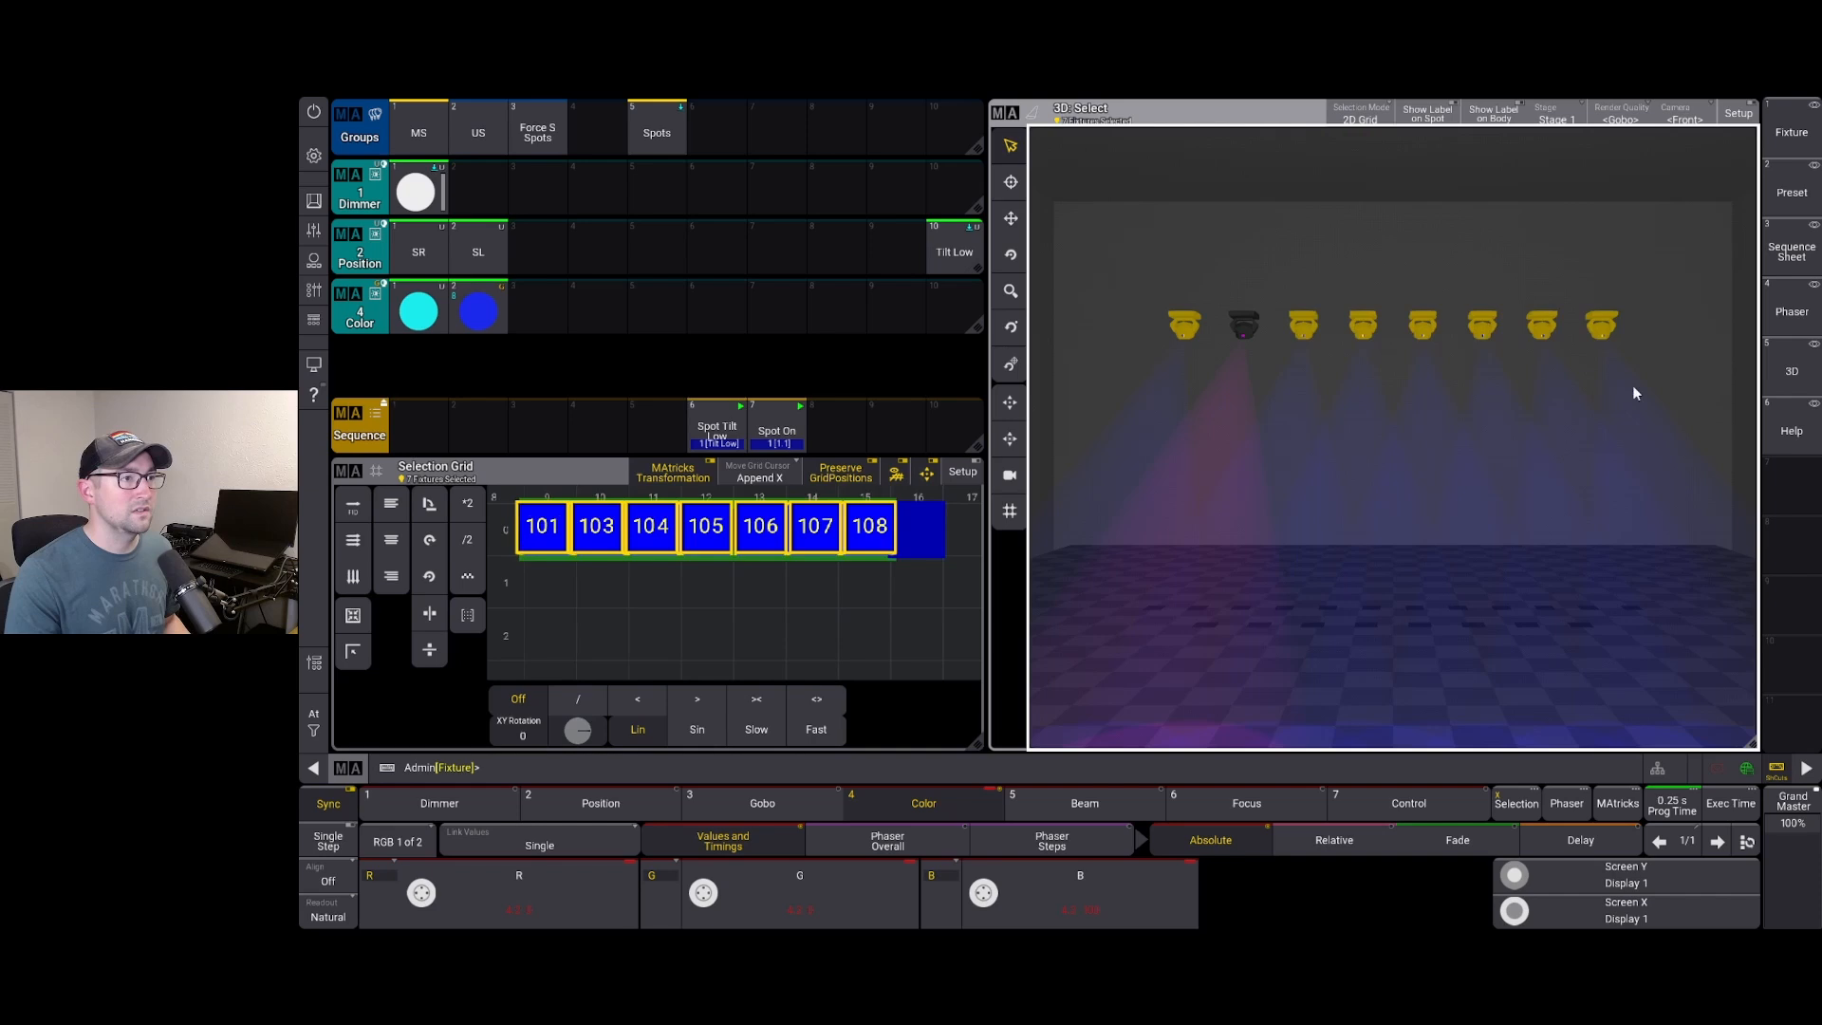
{"action": "left_click", "coordinate": [703, 893]}
{"action": "left_click_drag", "start_coordinate": [703, 894], "coordinate": [696, 908]}
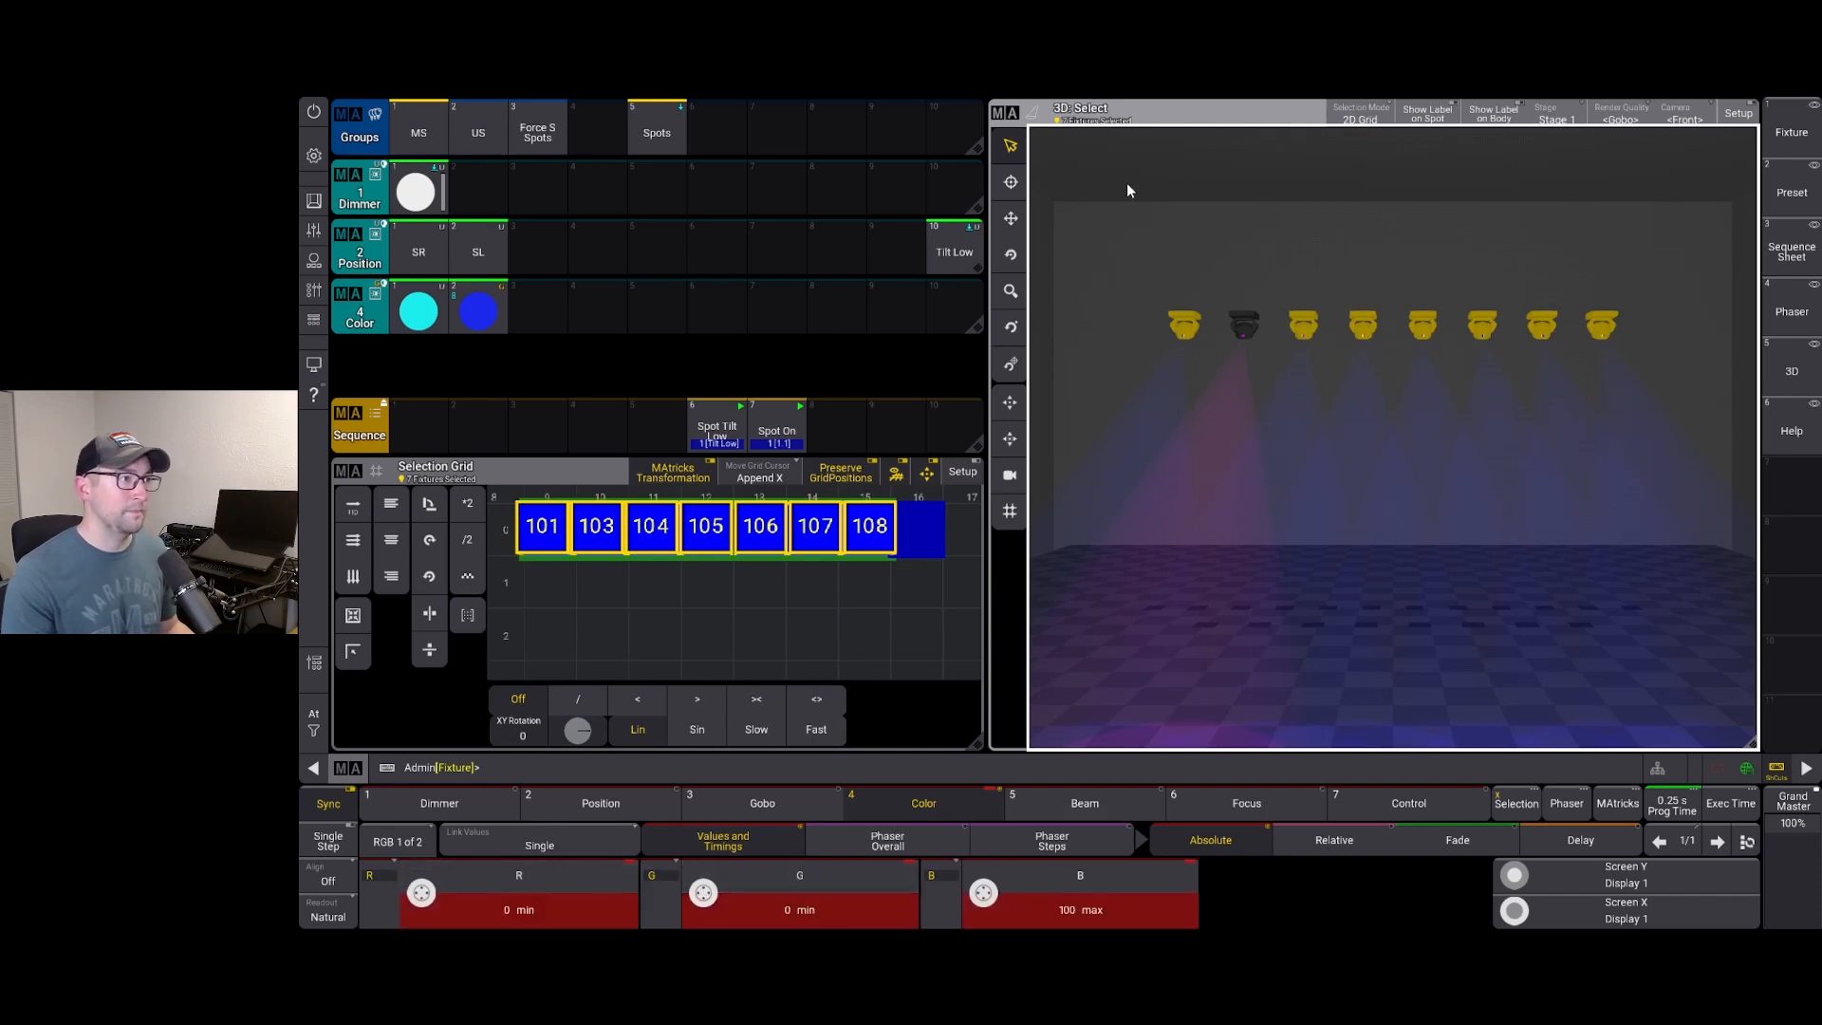
Select all eight fixtures, store the mixed look in Color slot 4, and clear the programmer
{"action": "left_click_drag", "start_coordinate": [1123, 310], "coordinate": [1710, 380]}
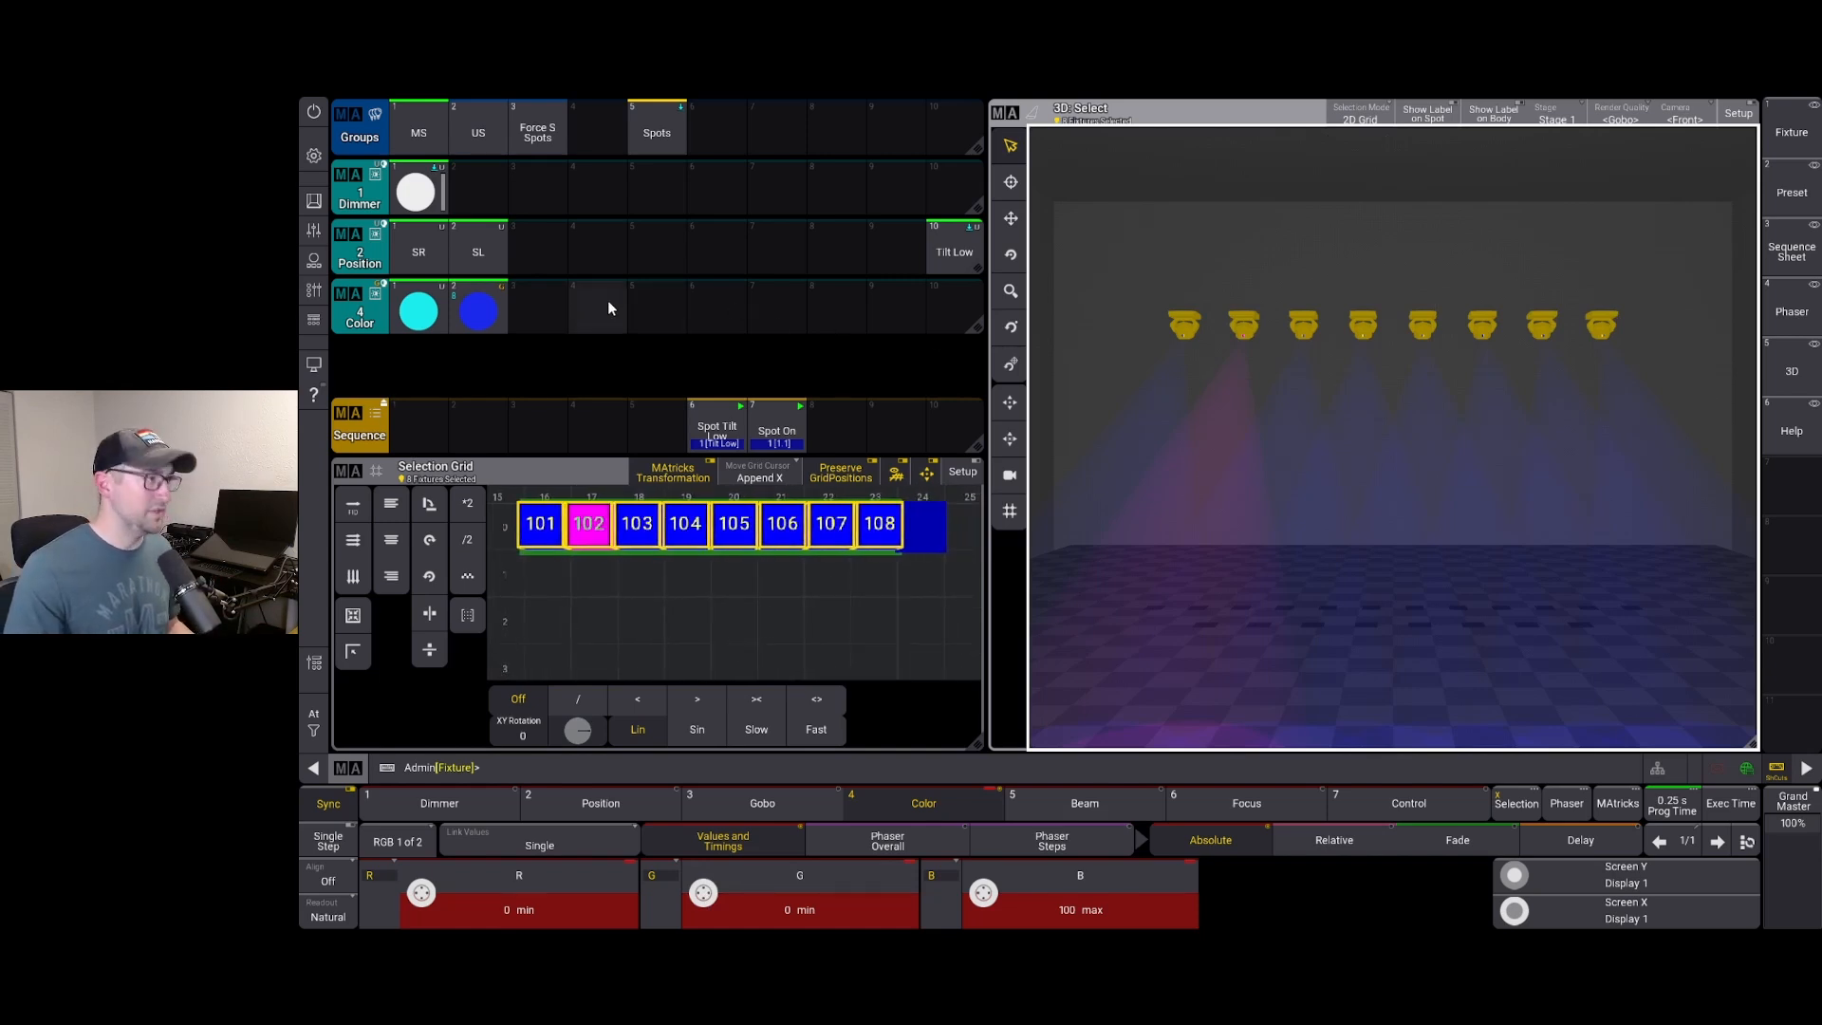
{"action": "left_click_drag", "start_coordinate": [607, 300], "coordinate": [555, 269]}
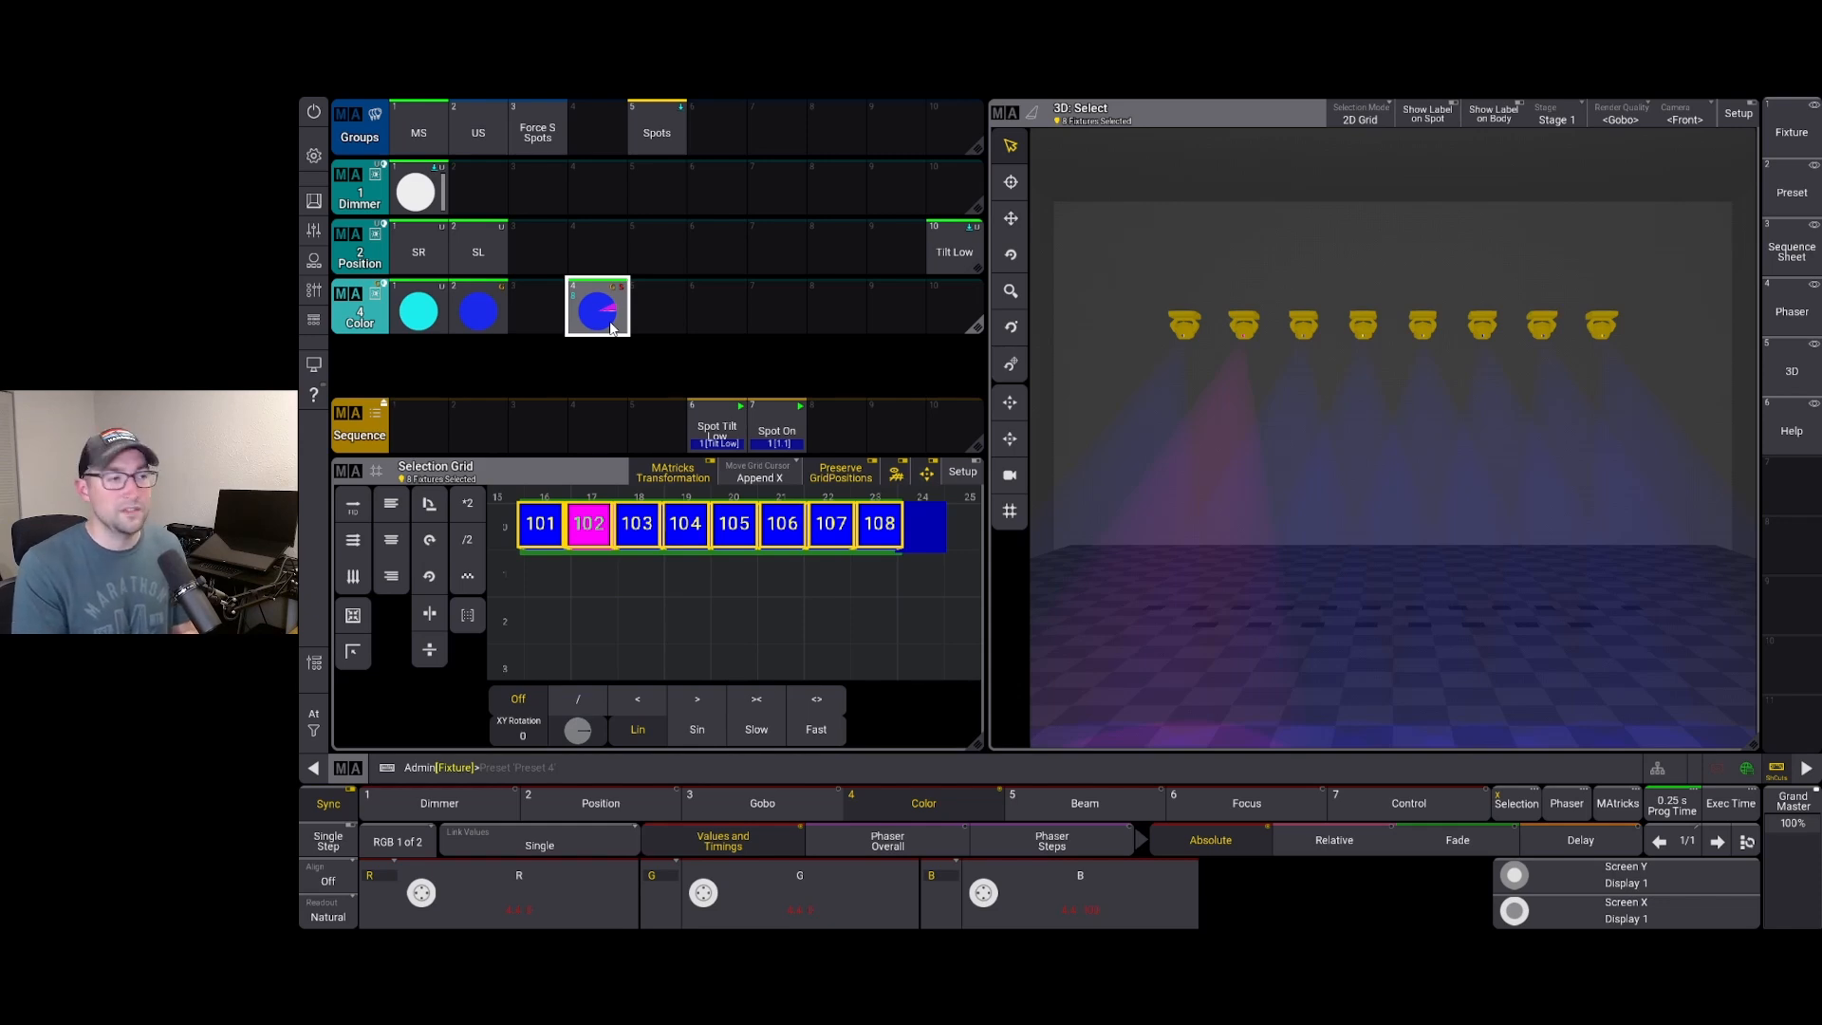
{"action": "key", "text": "BackSpace"}
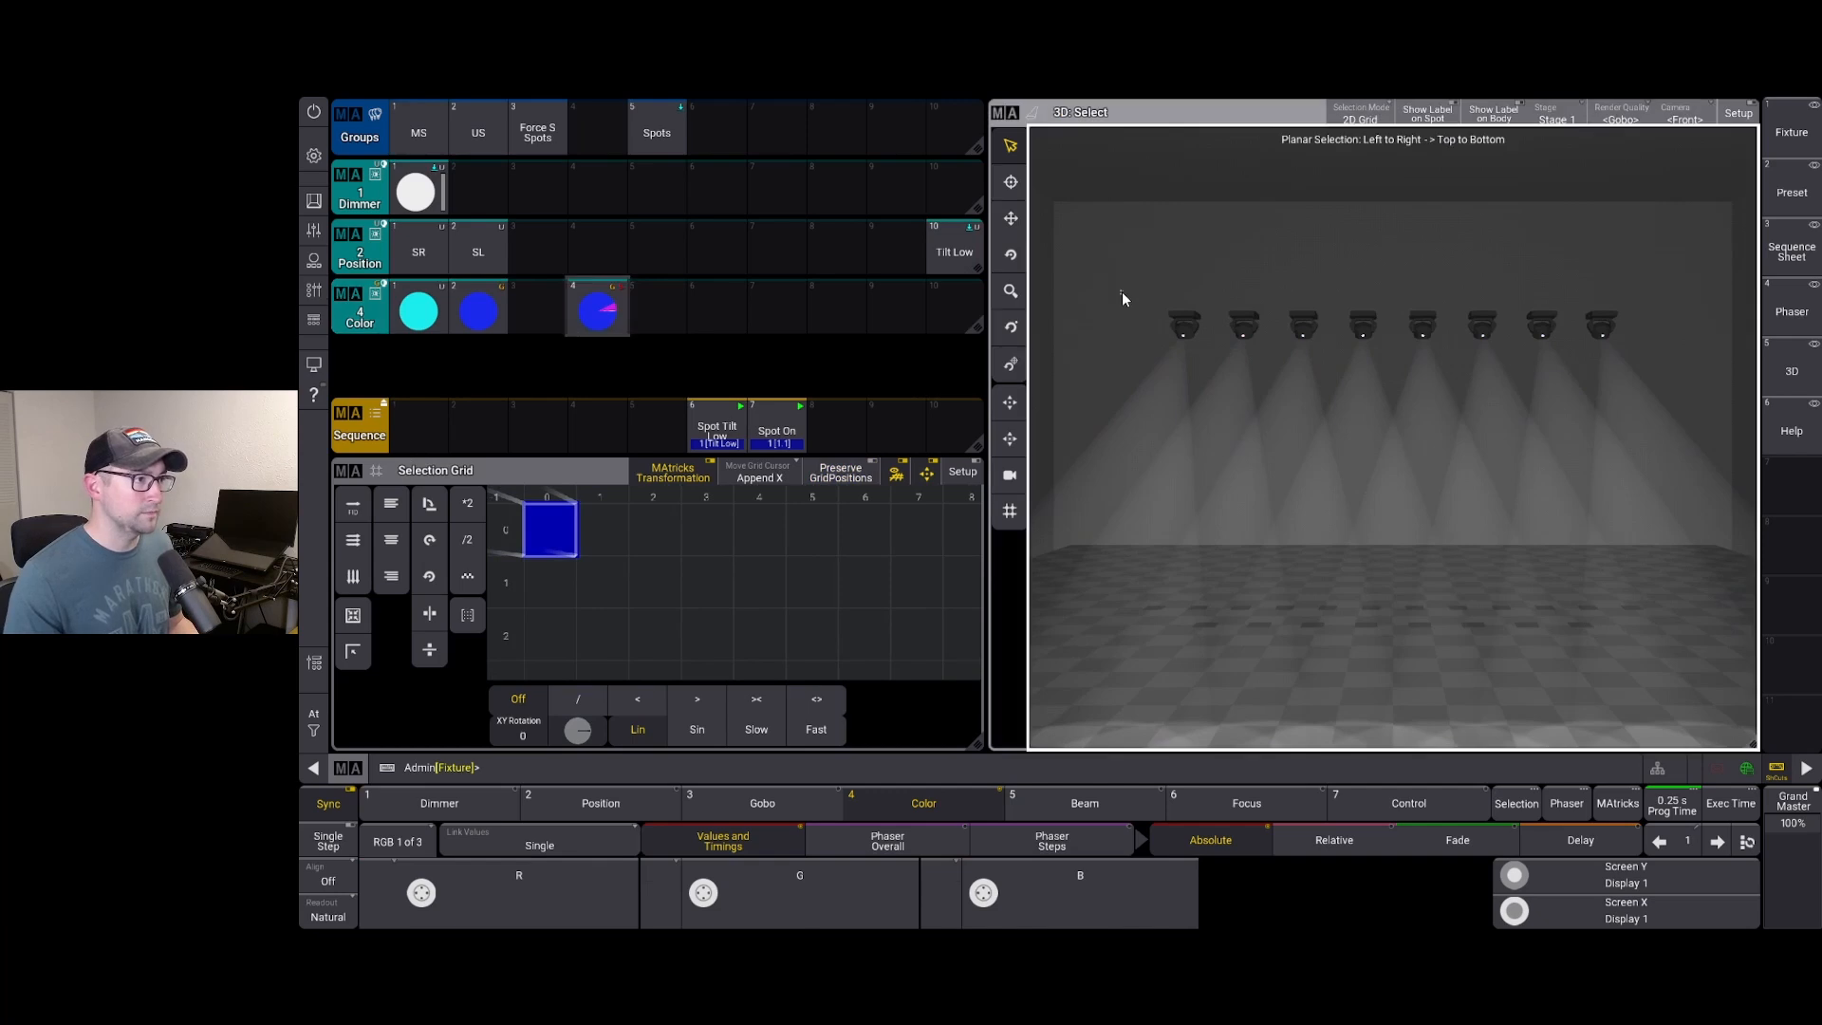
Apply Color preset 4 to the MS group to check it, then clear the programmer
{"action": "left_click", "coordinate": [420, 117]}
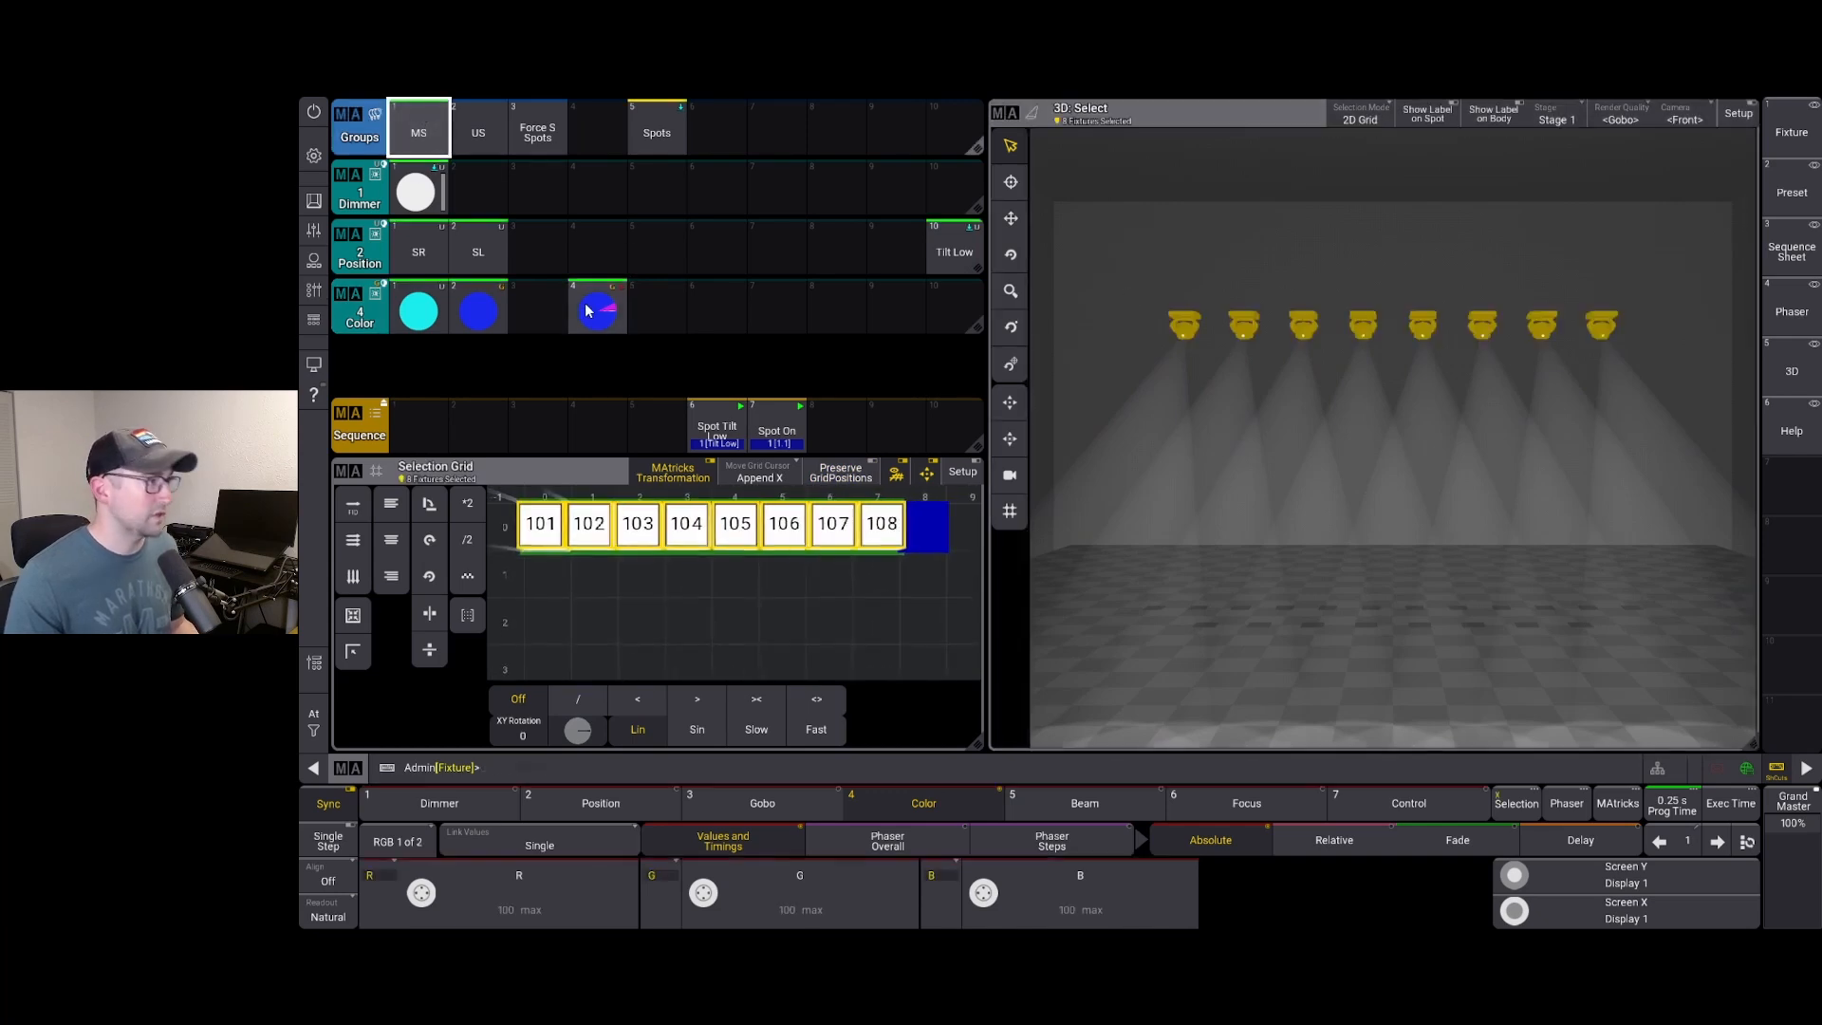
{"action": "left_click", "coordinate": [597, 313]}
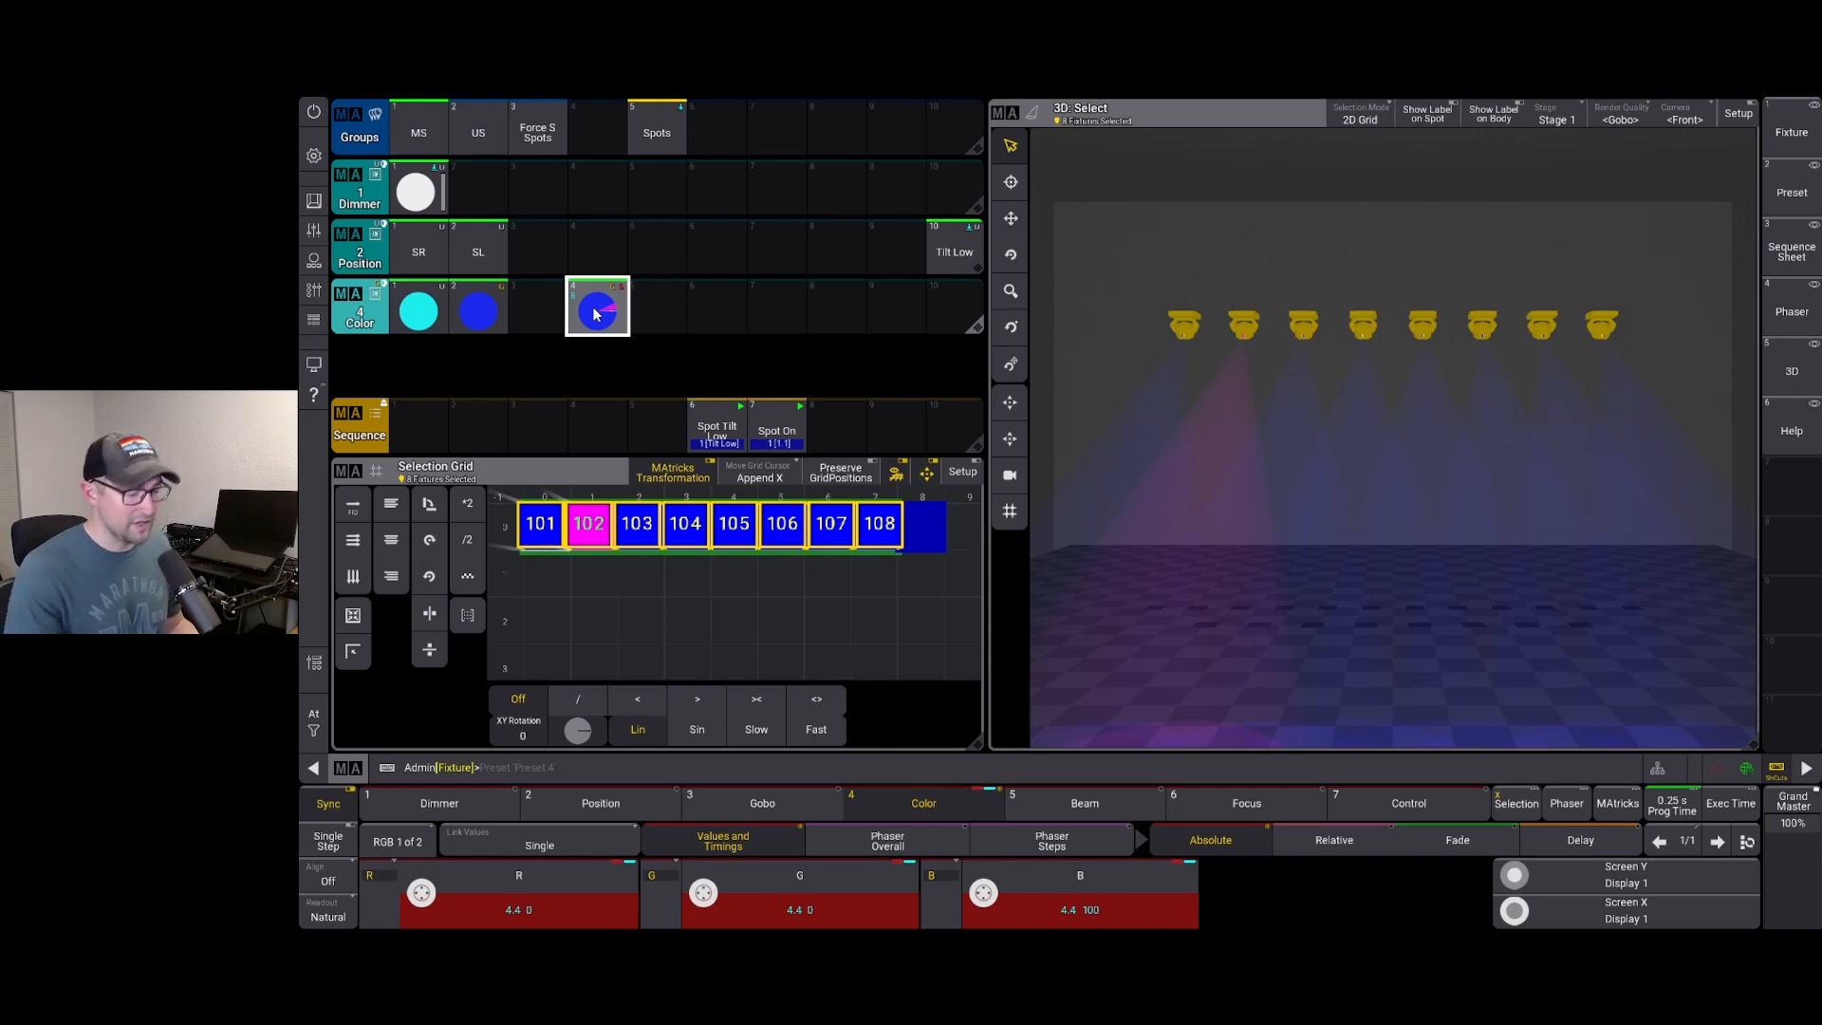
{"action": "key", "text": "c"}
{"action": "key", "text": "c"}
{"action": "key", "text": "c"}
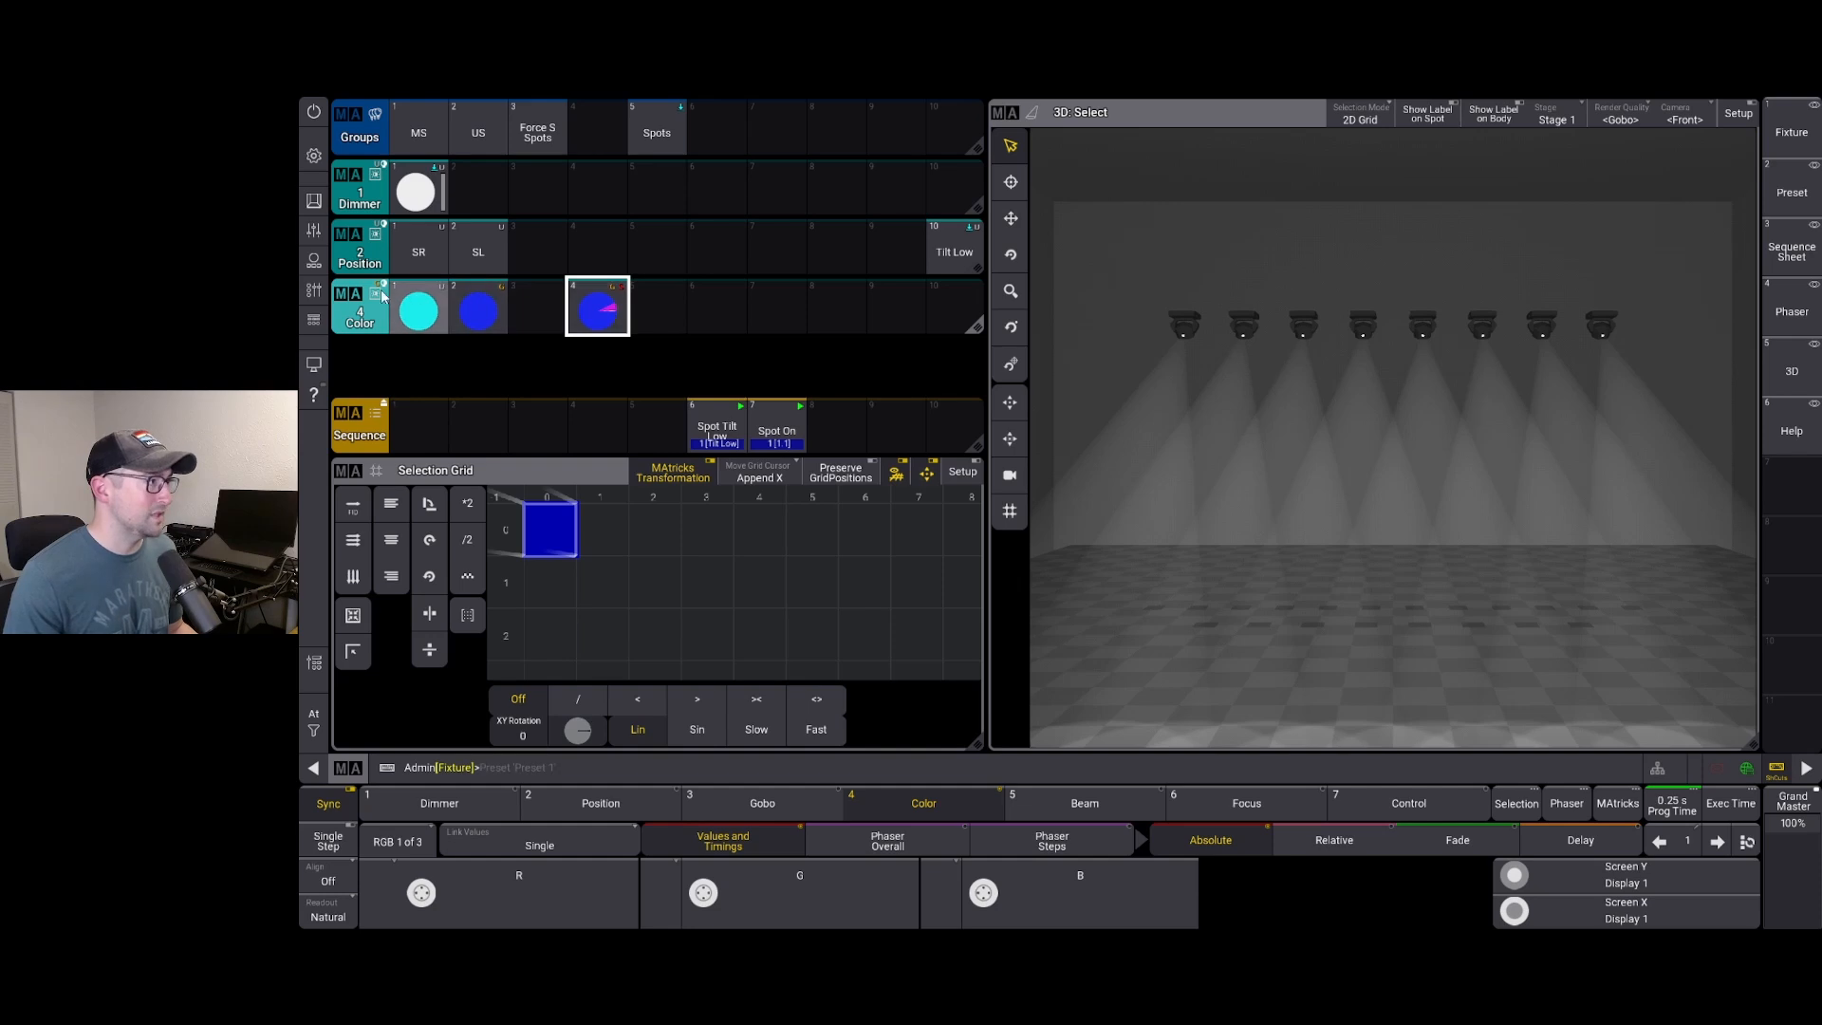
Set the Color pool's Preset Mode to Universal in its pool settings
{"action": "left_click", "coordinate": [342, 294]}
{"action": "left_click", "coordinate": [628, 353]}
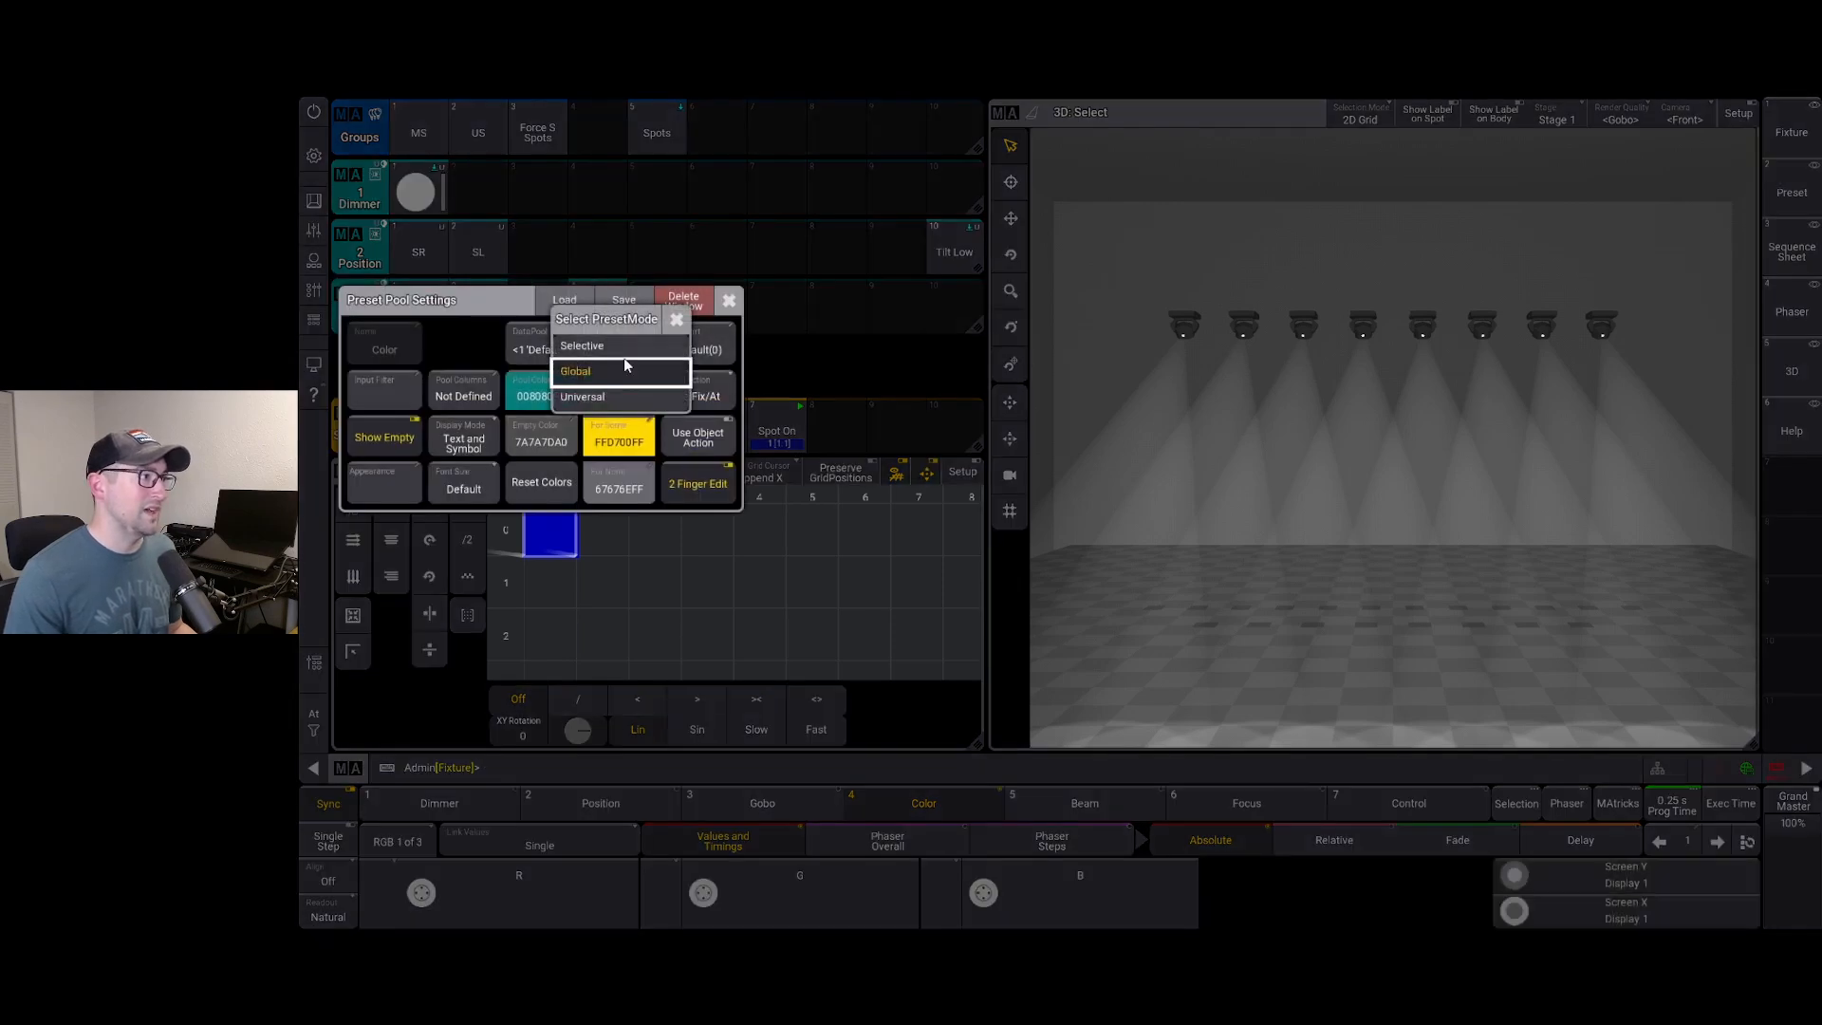
{"action": "left_click", "coordinate": [621, 394]}
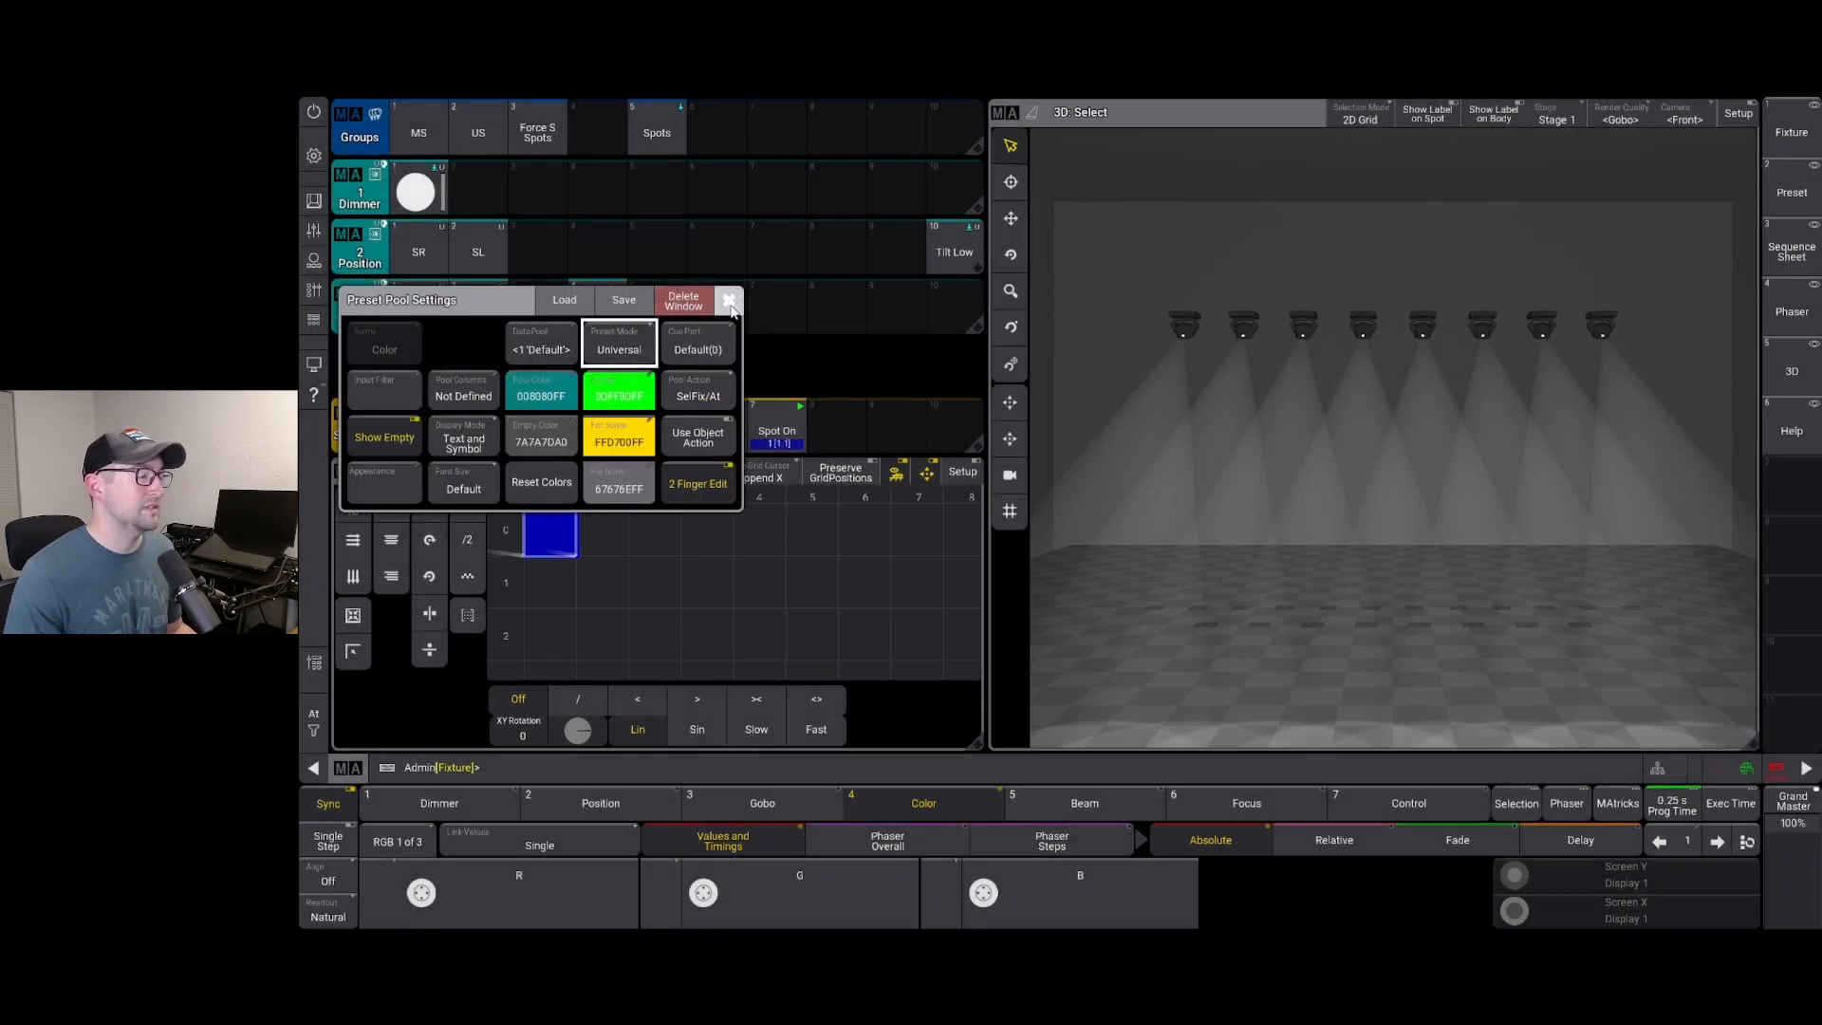
{"action": "left_click", "coordinate": [730, 301]}
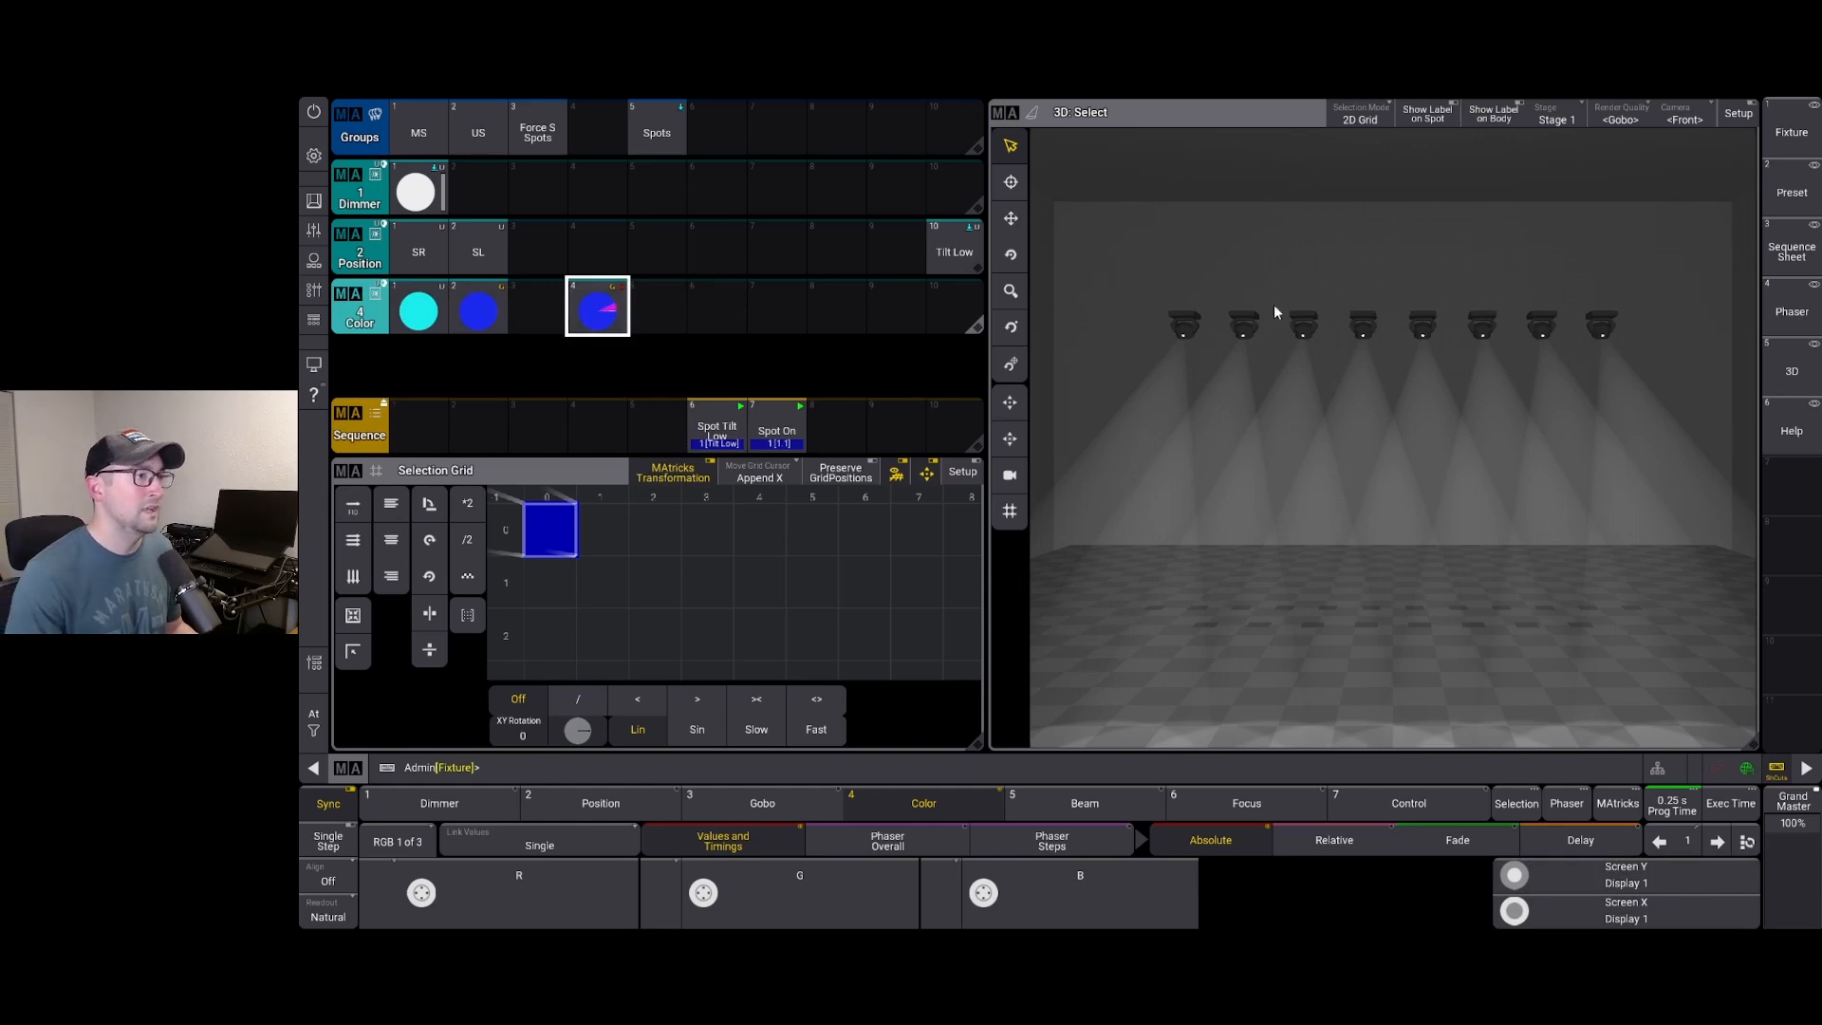
Make all spots yellow (blue 0) with fixture 105 red (green 0), and store it in Color slot 6
{"action": "left_click_drag", "start_coordinate": [1130, 282], "coordinate": [1700, 376]}
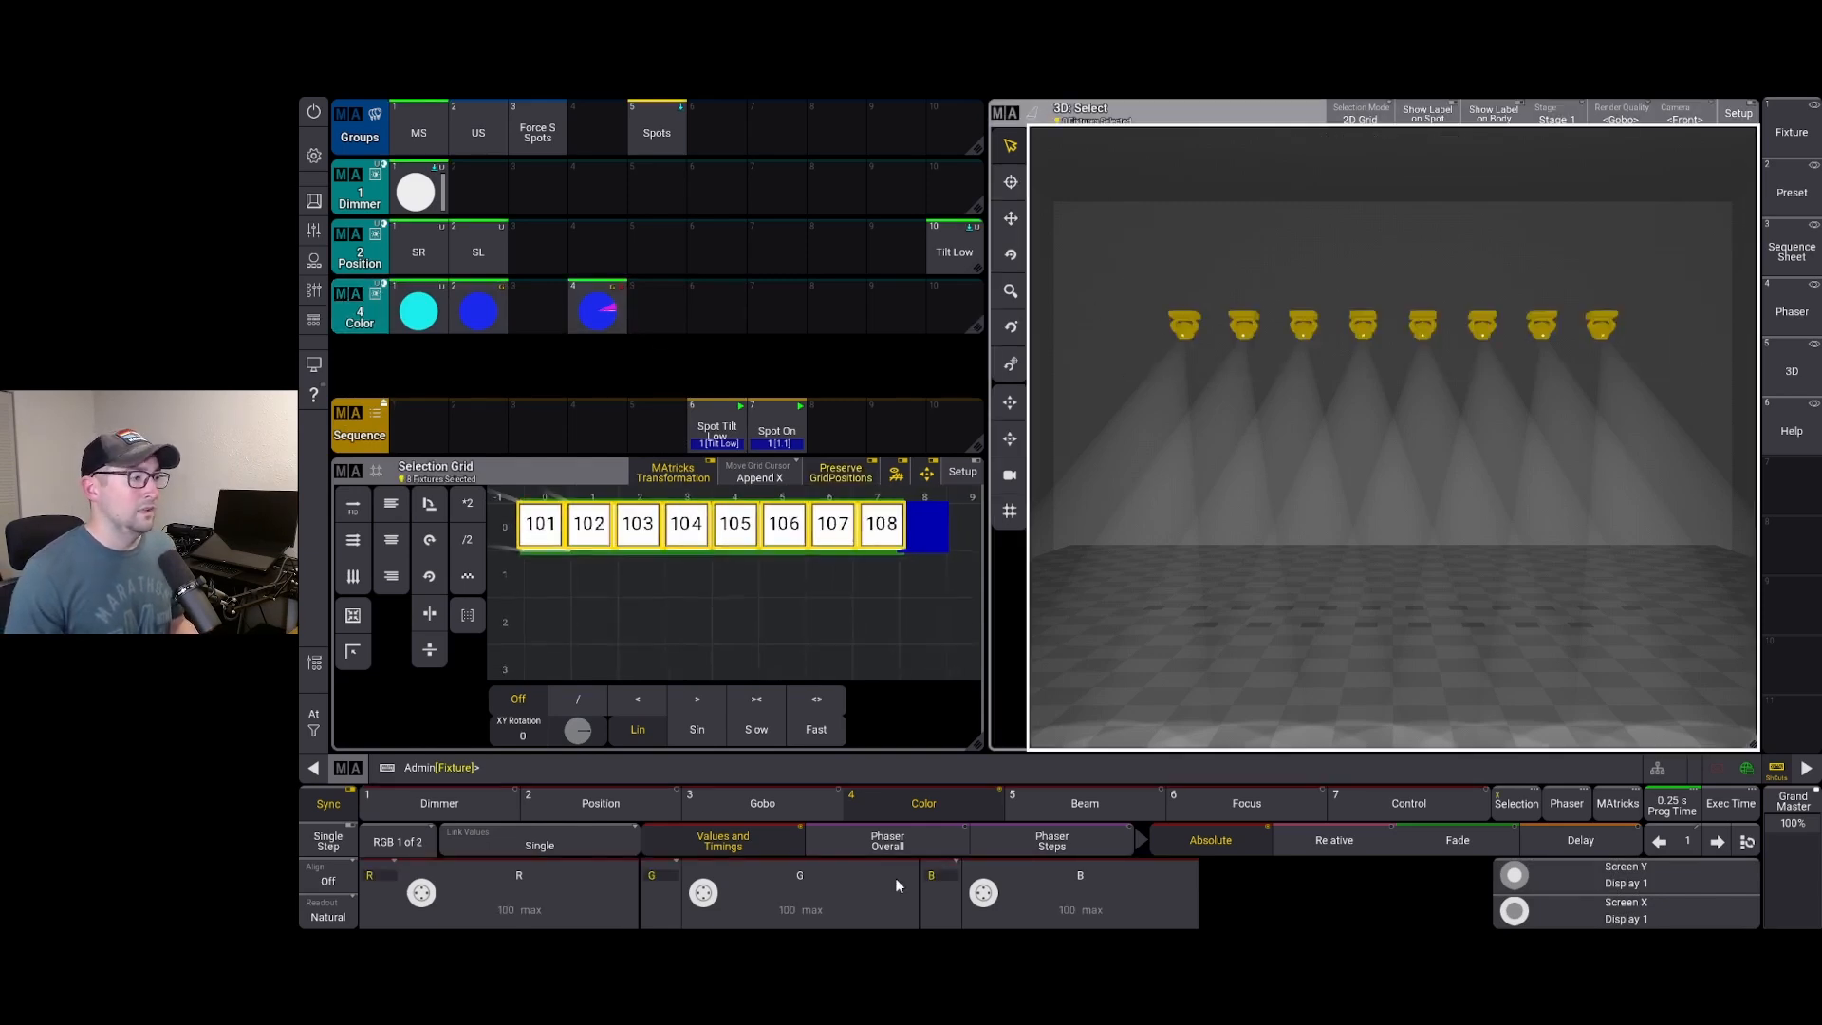
{"action": "left_click", "coordinate": [984, 900]}
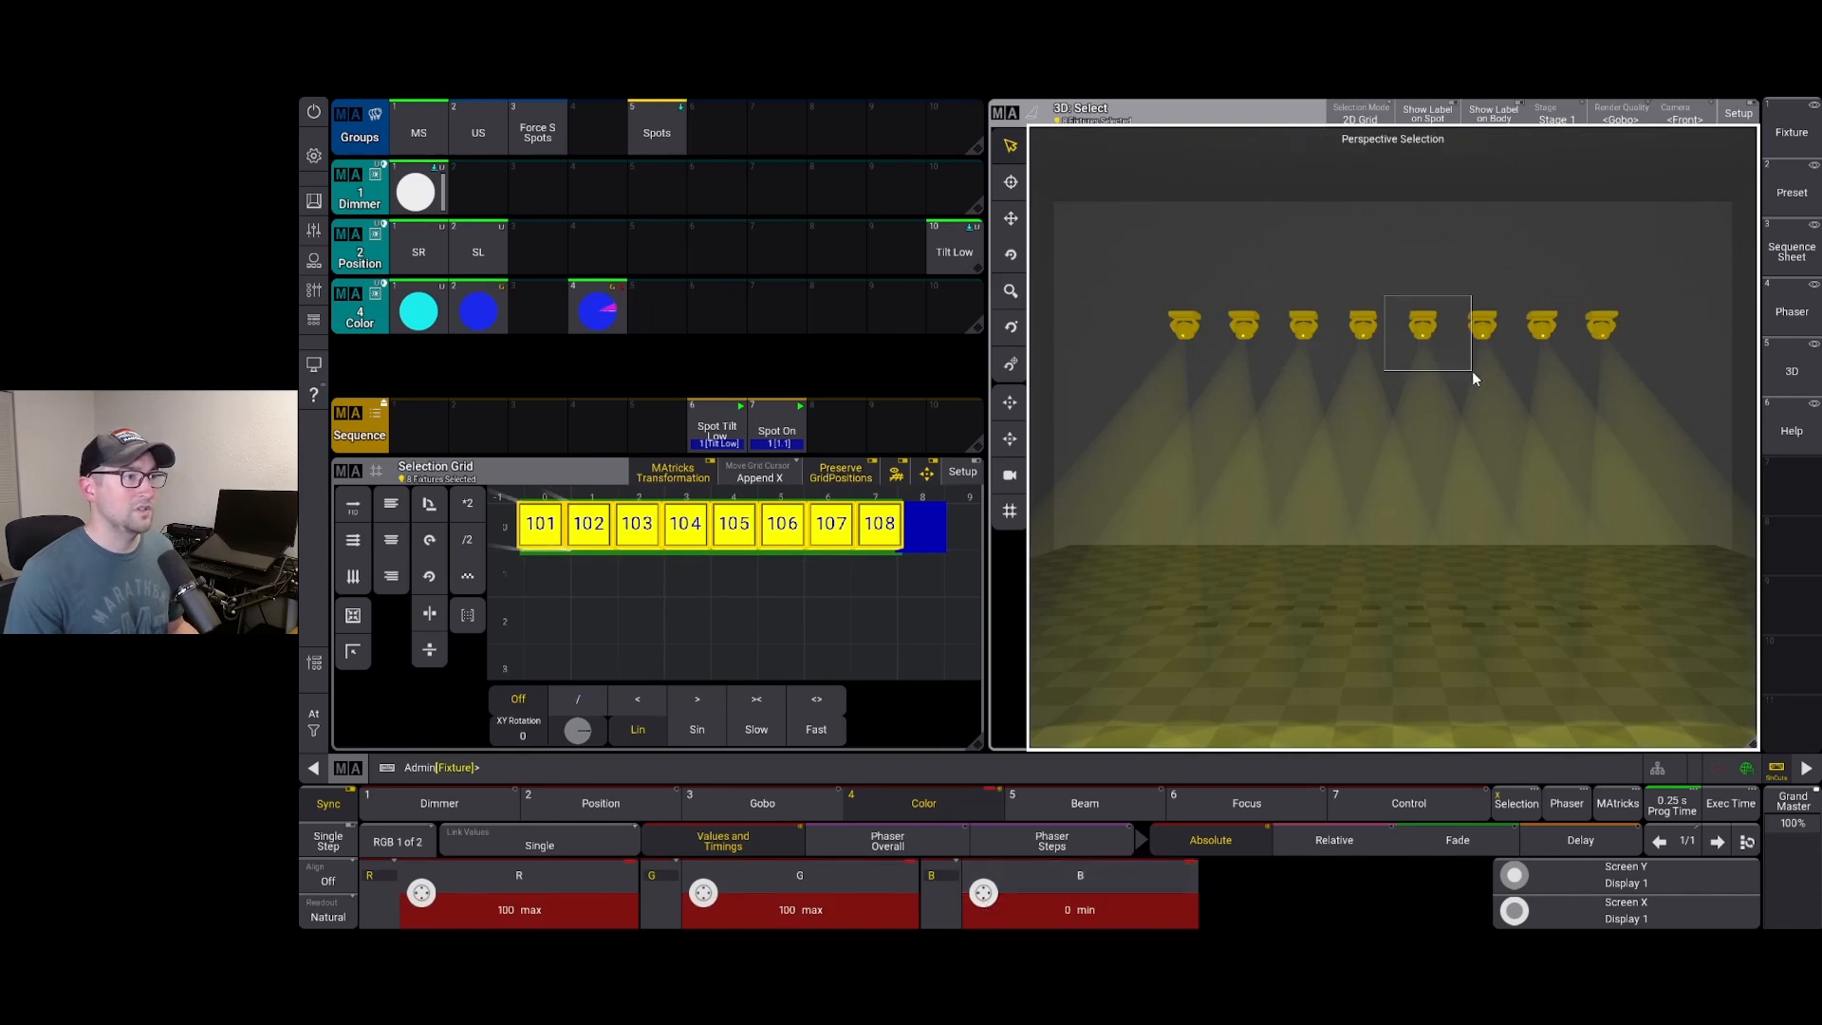
{"action": "left_click", "coordinate": [1433, 379]}
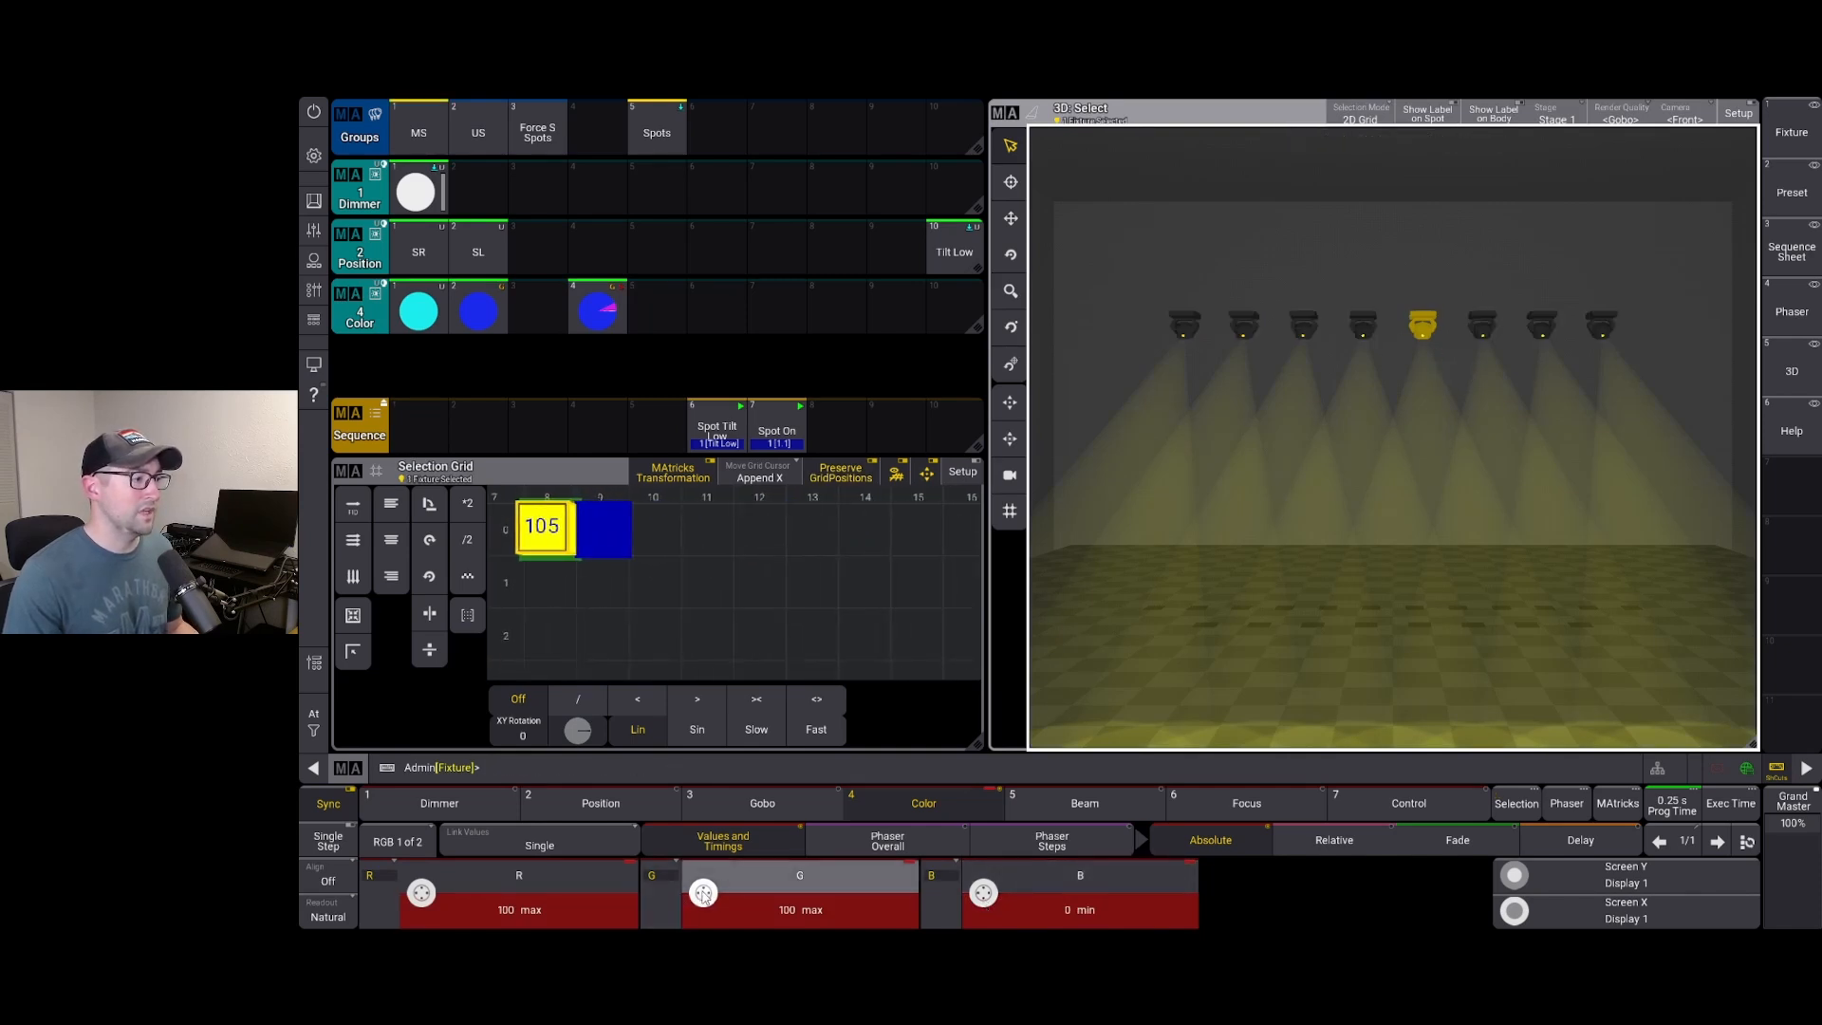
{"action": "left_click", "coordinate": [703, 894]}
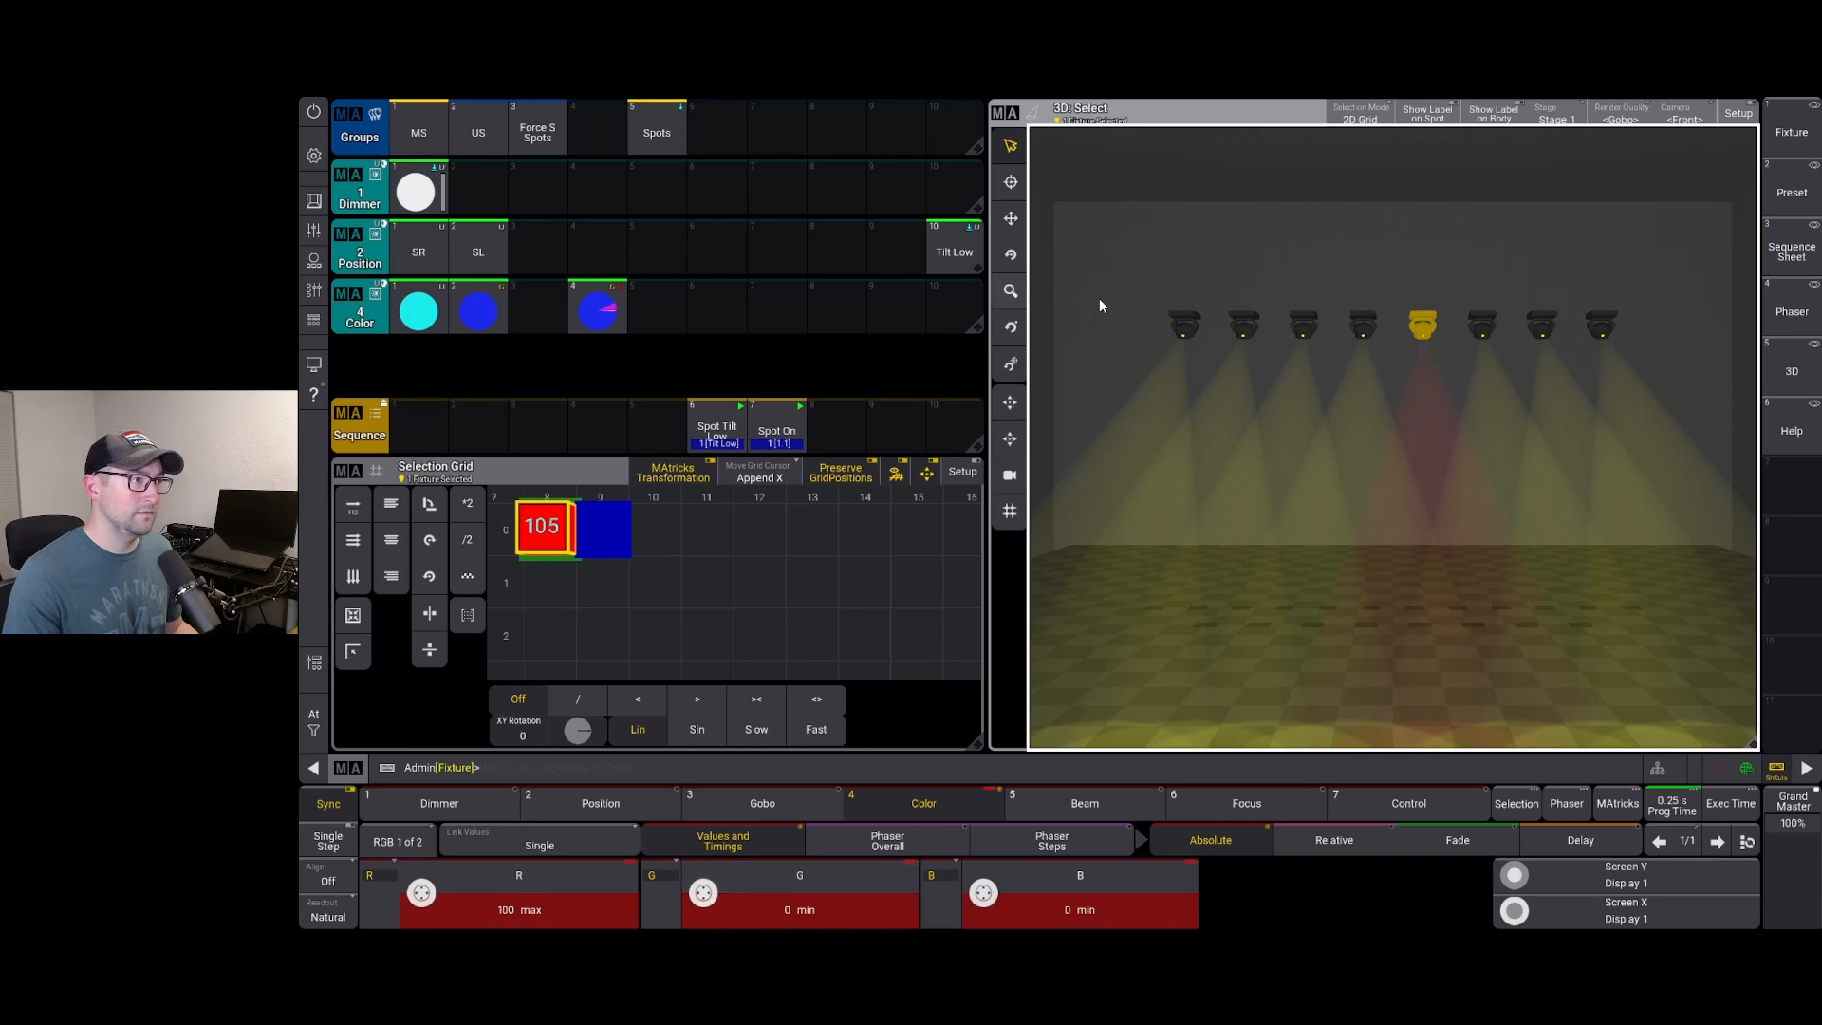
{"action": "left_click_drag", "start_coordinate": [1125, 294], "coordinate": [1644, 380]}
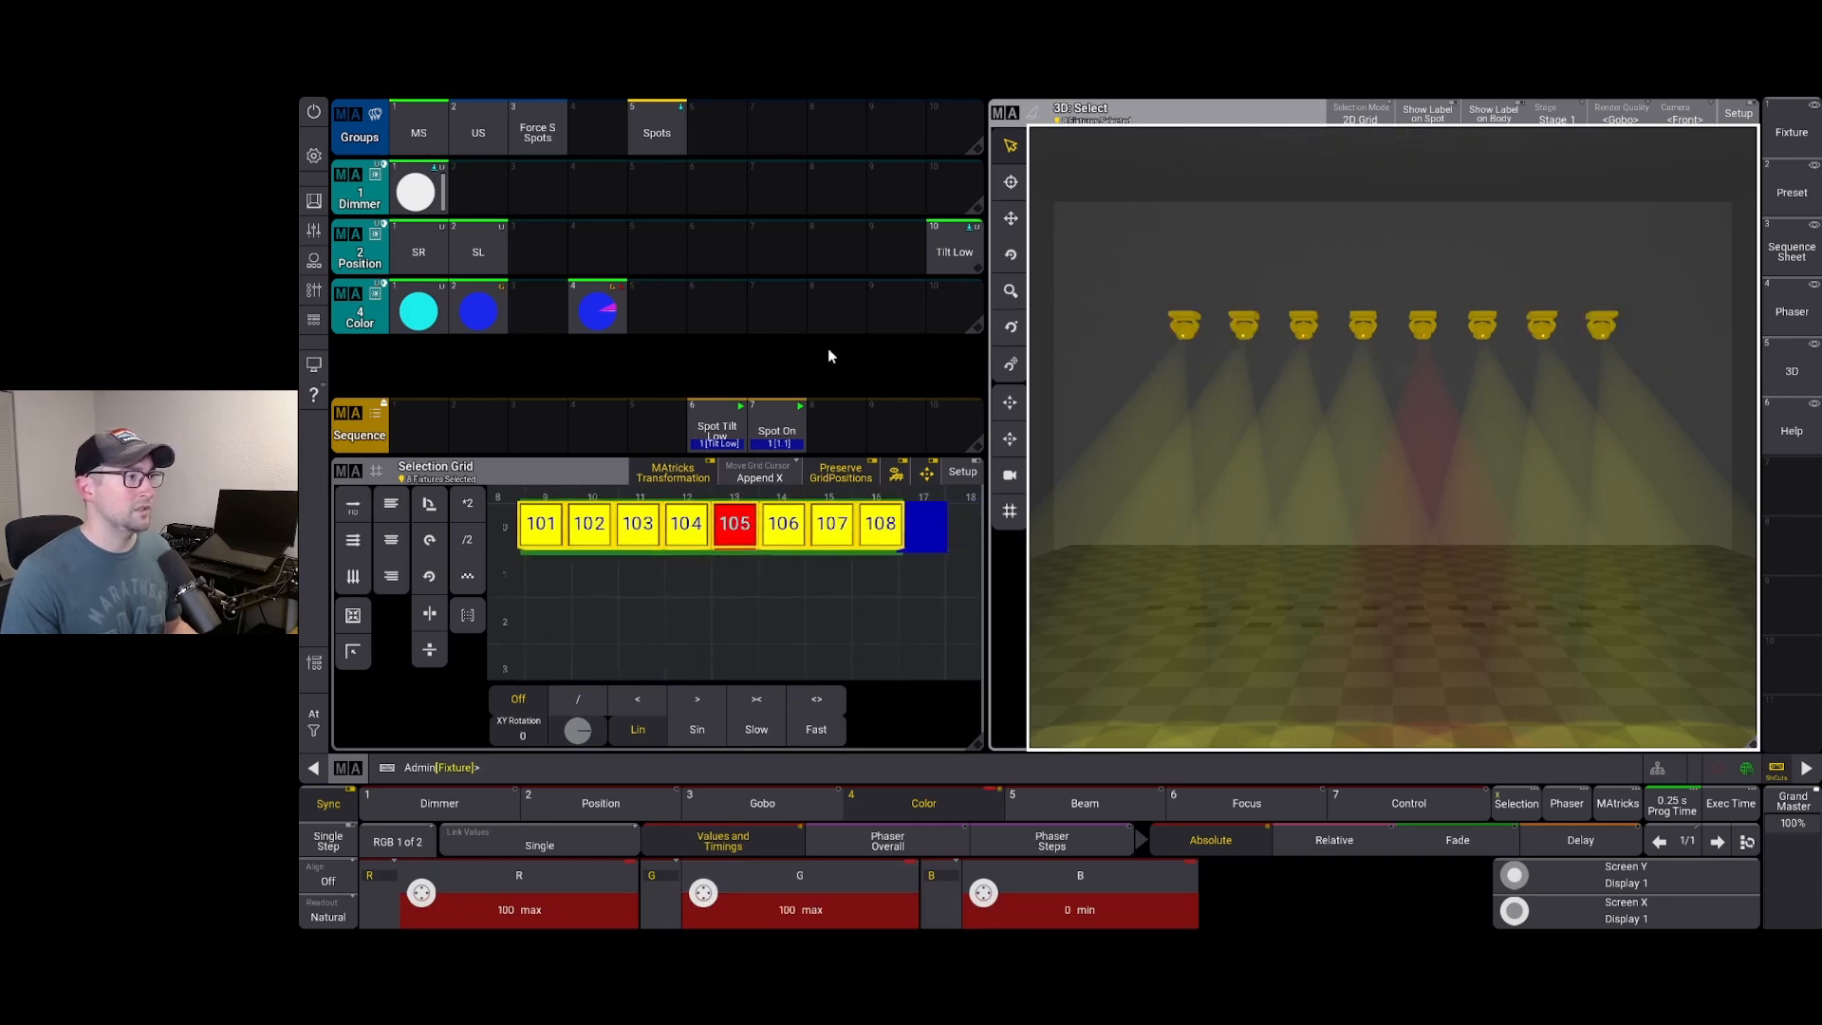
{"action": "key", "text": "s"}
{"action": "left_click", "coordinate": [723, 320]}
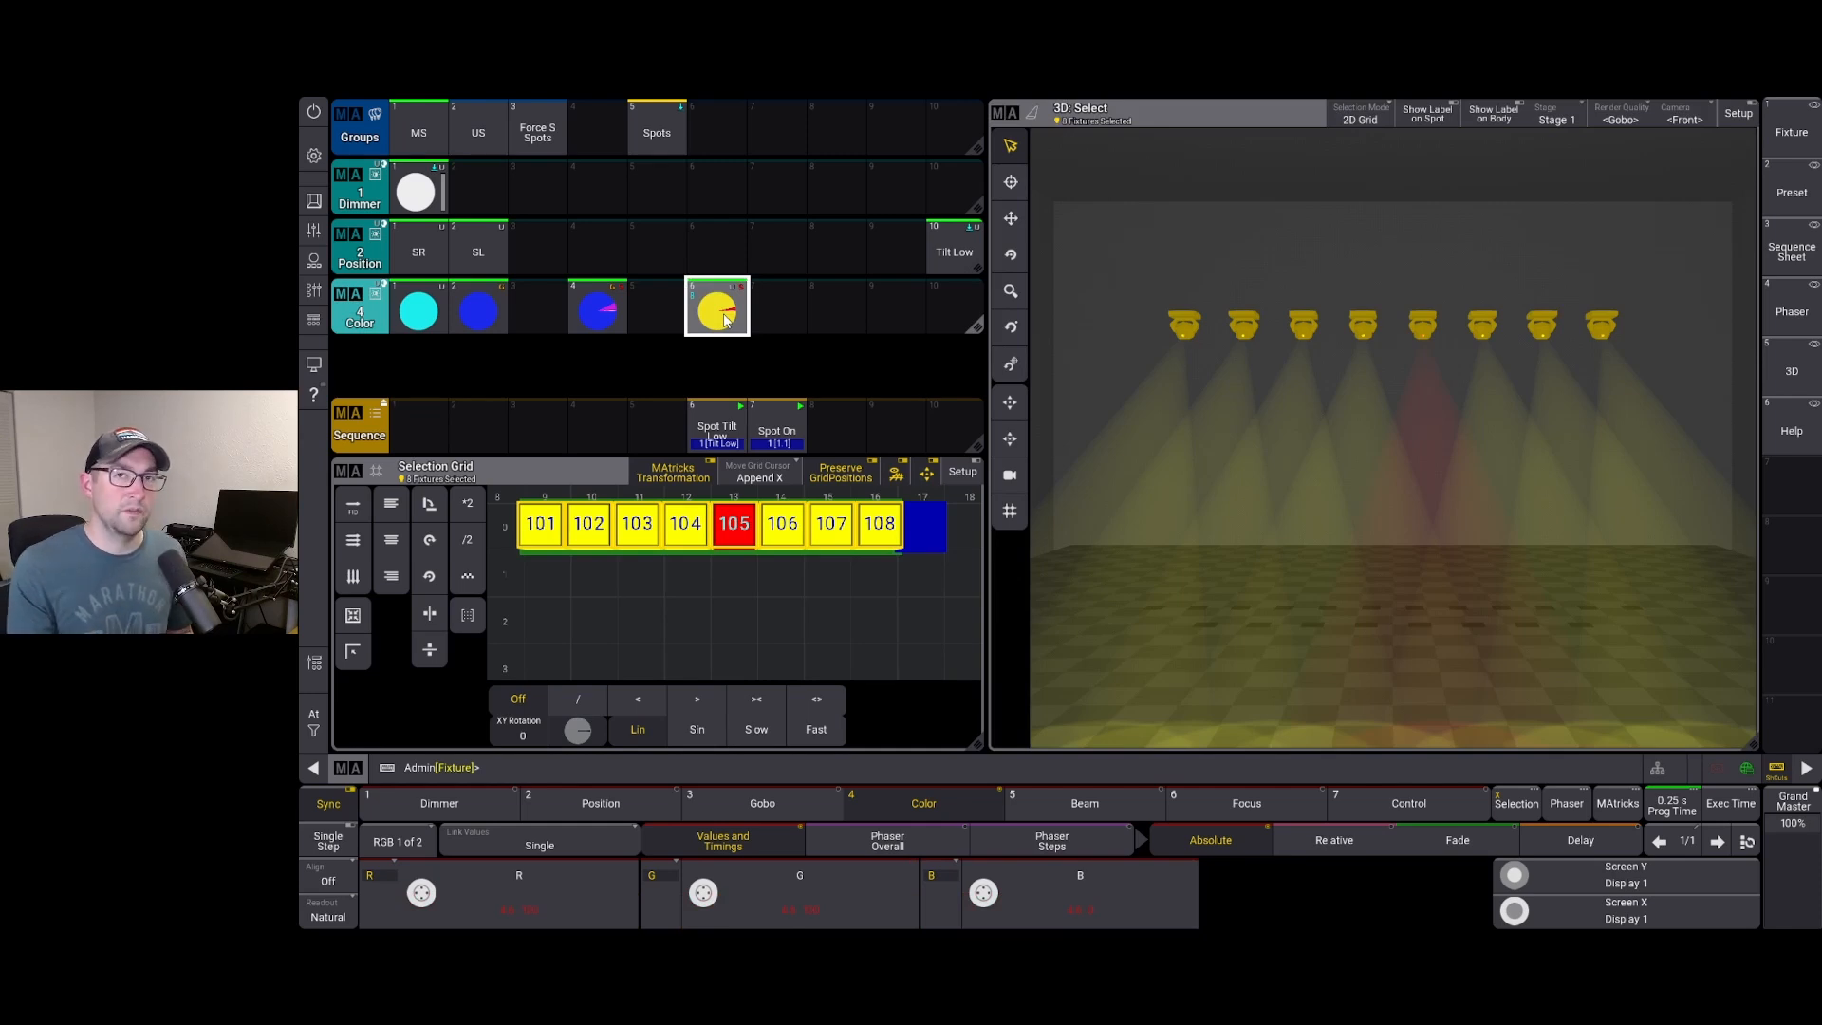
Apply Color preset 6 to the MS group, clearing the programmer before and after
{"action": "key", "text": "BackSpace"}
{"action": "key", "text": "BackSpace"}
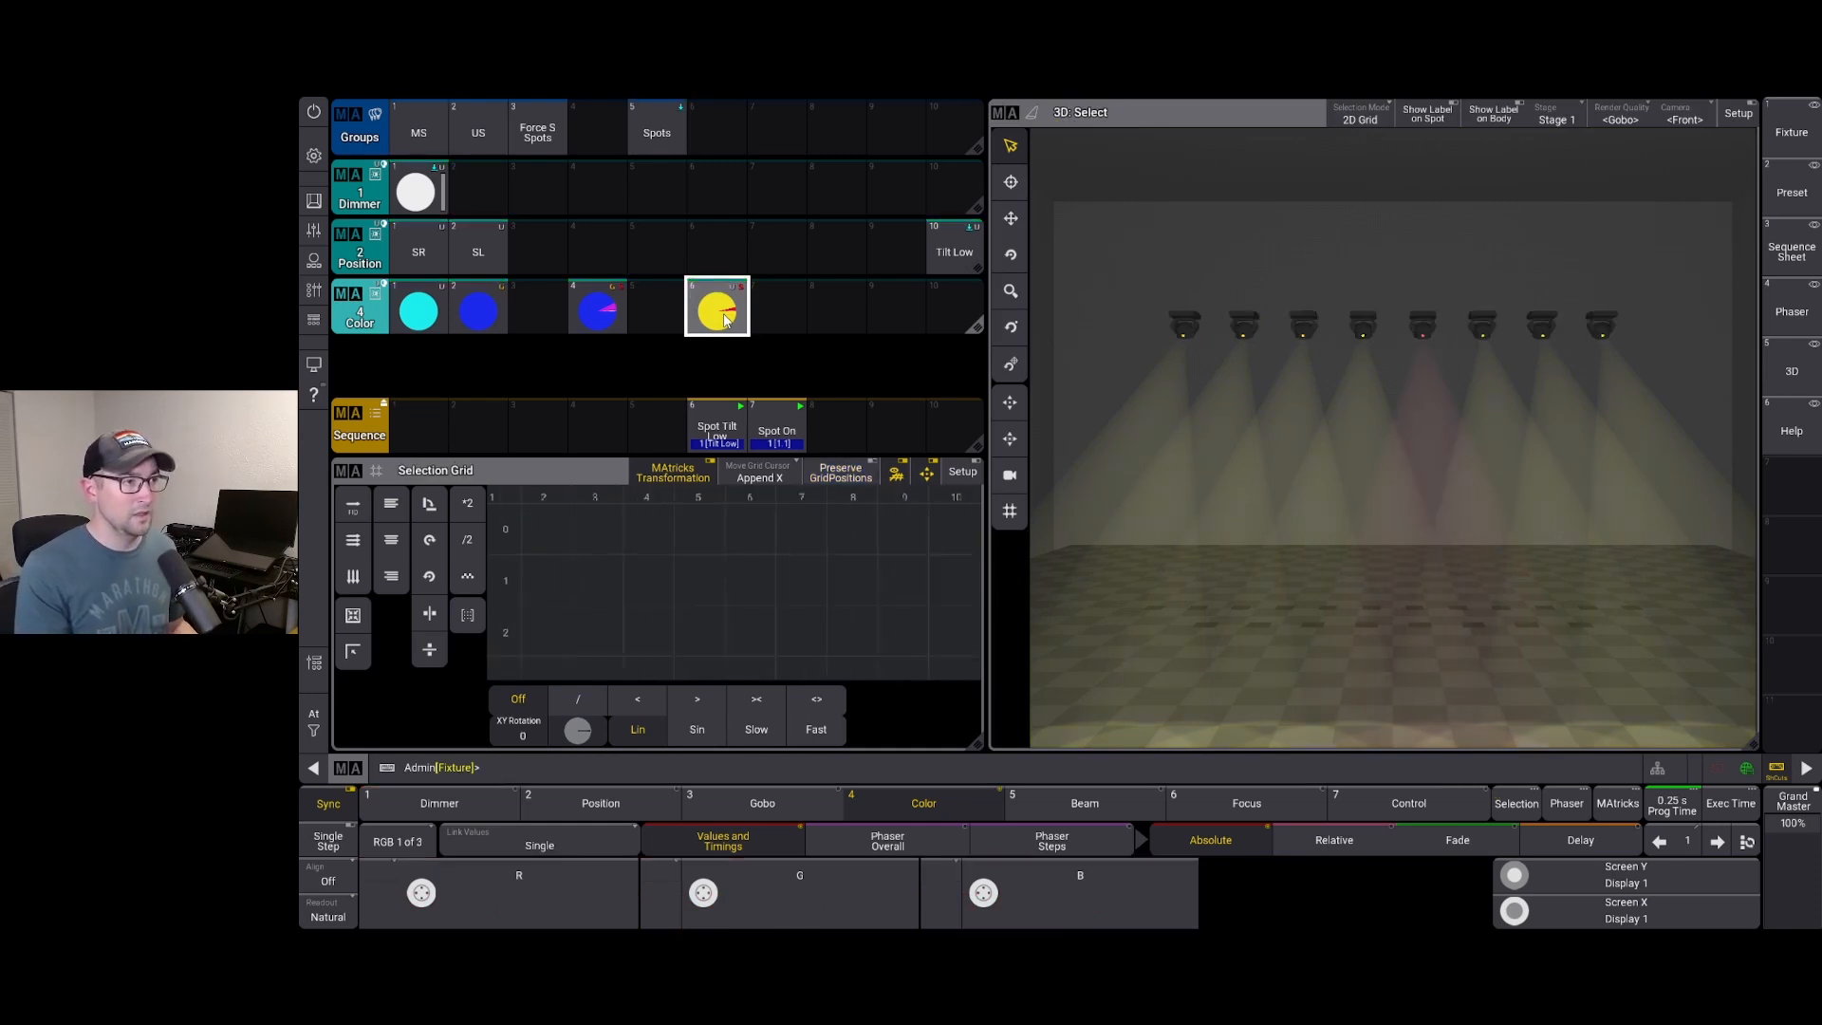
{"action": "left_click", "coordinate": [409, 129]}
{"action": "left_click", "coordinate": [723, 315]}
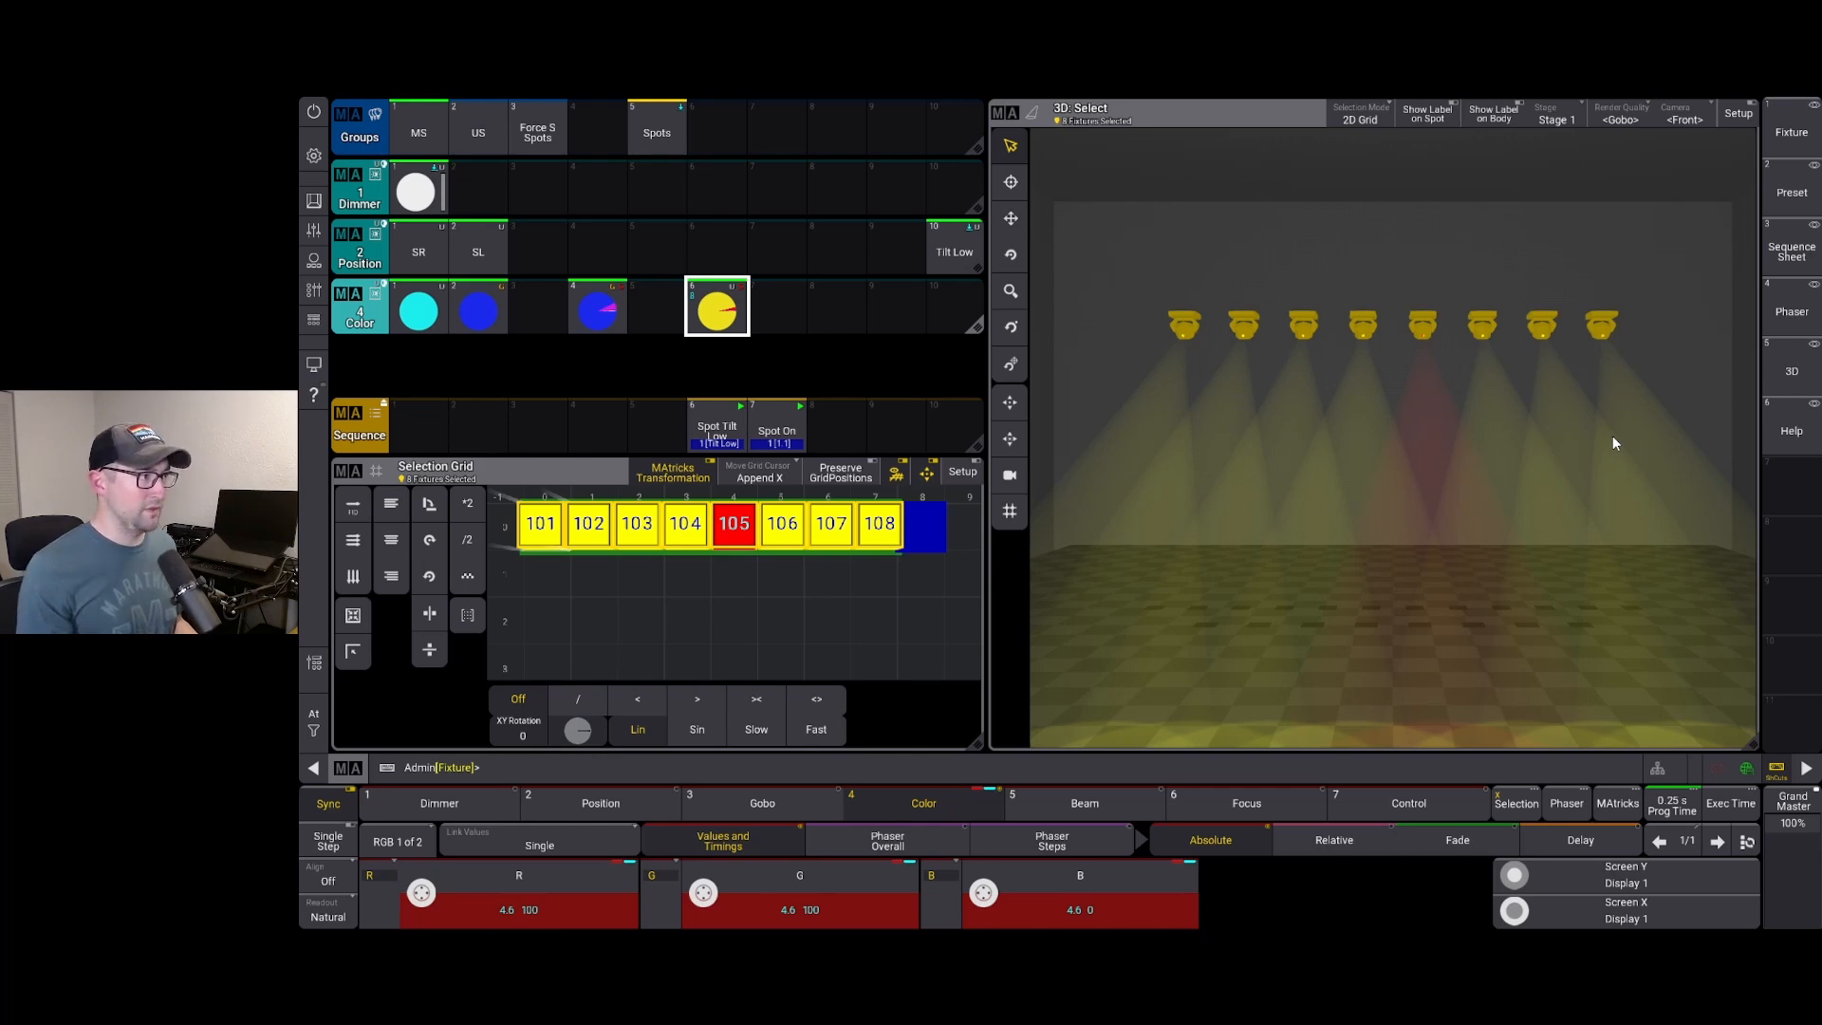
{"action": "key", "text": "c"}
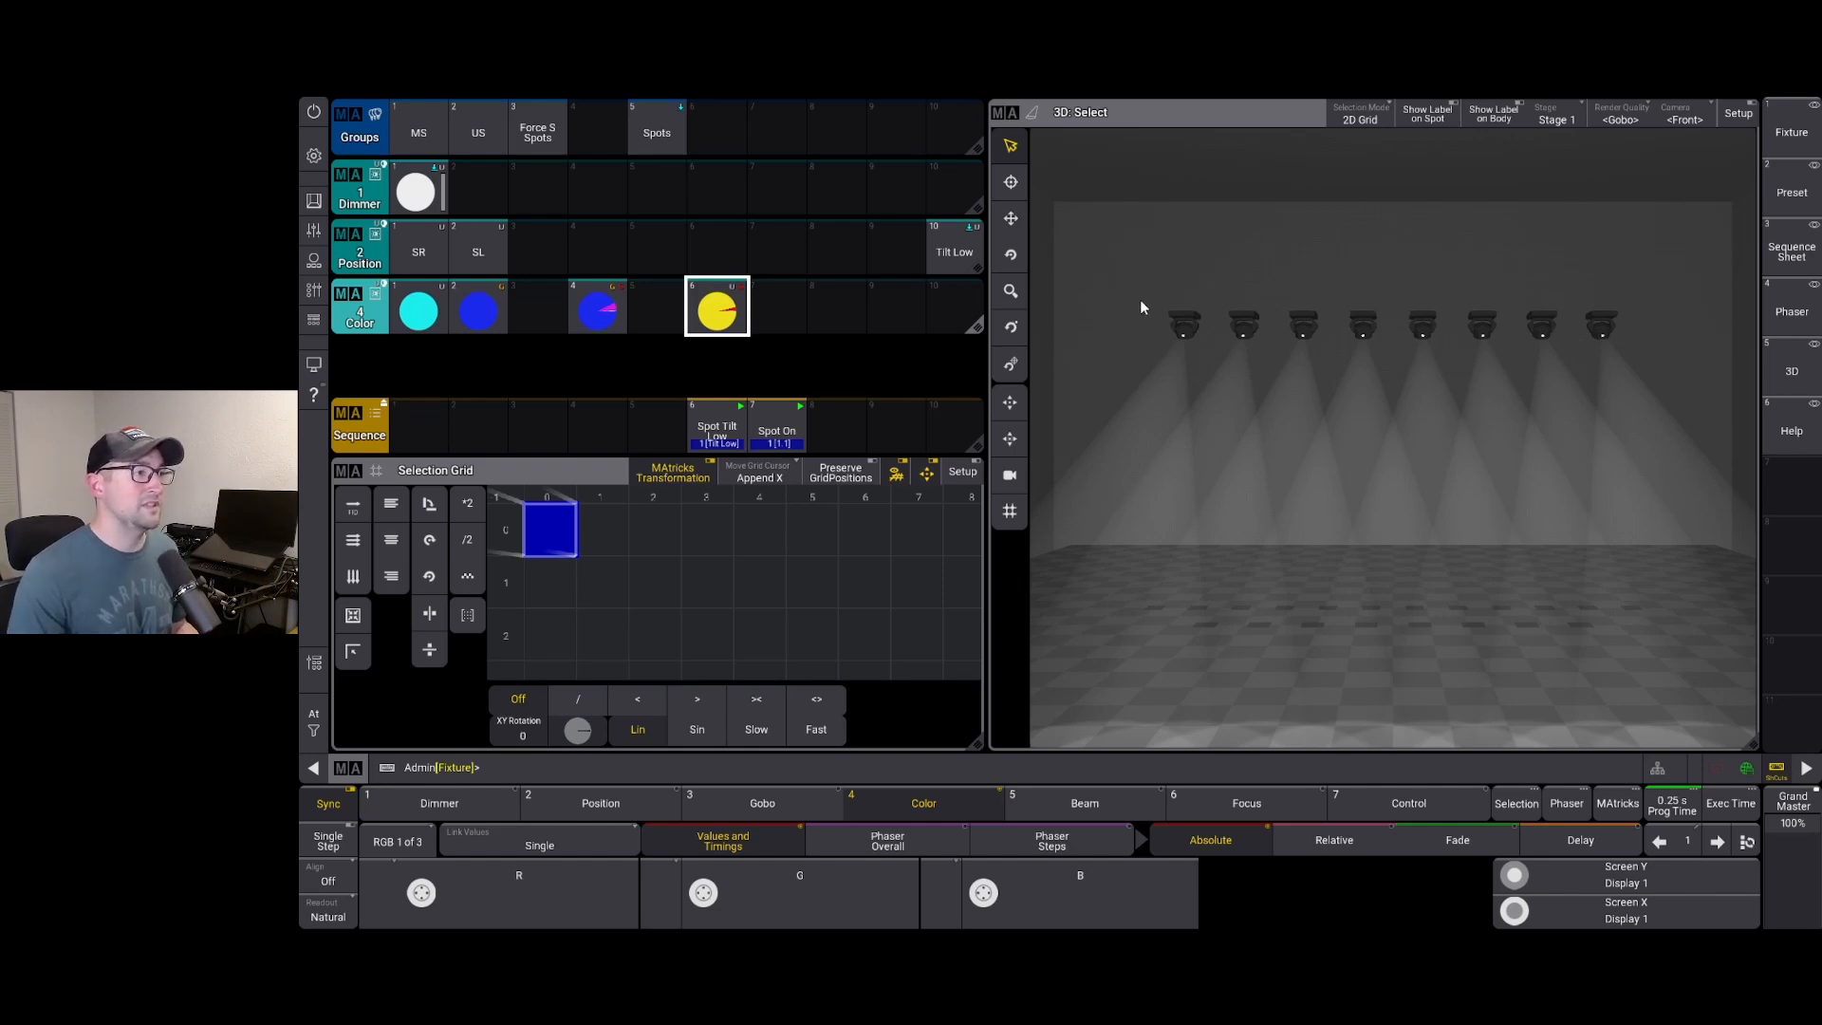
Select all eight spots, dial red and blue to 0 for green, and open Store Settings
{"action": "left_click_drag", "start_coordinate": [1140, 298], "coordinate": [1652, 367]}
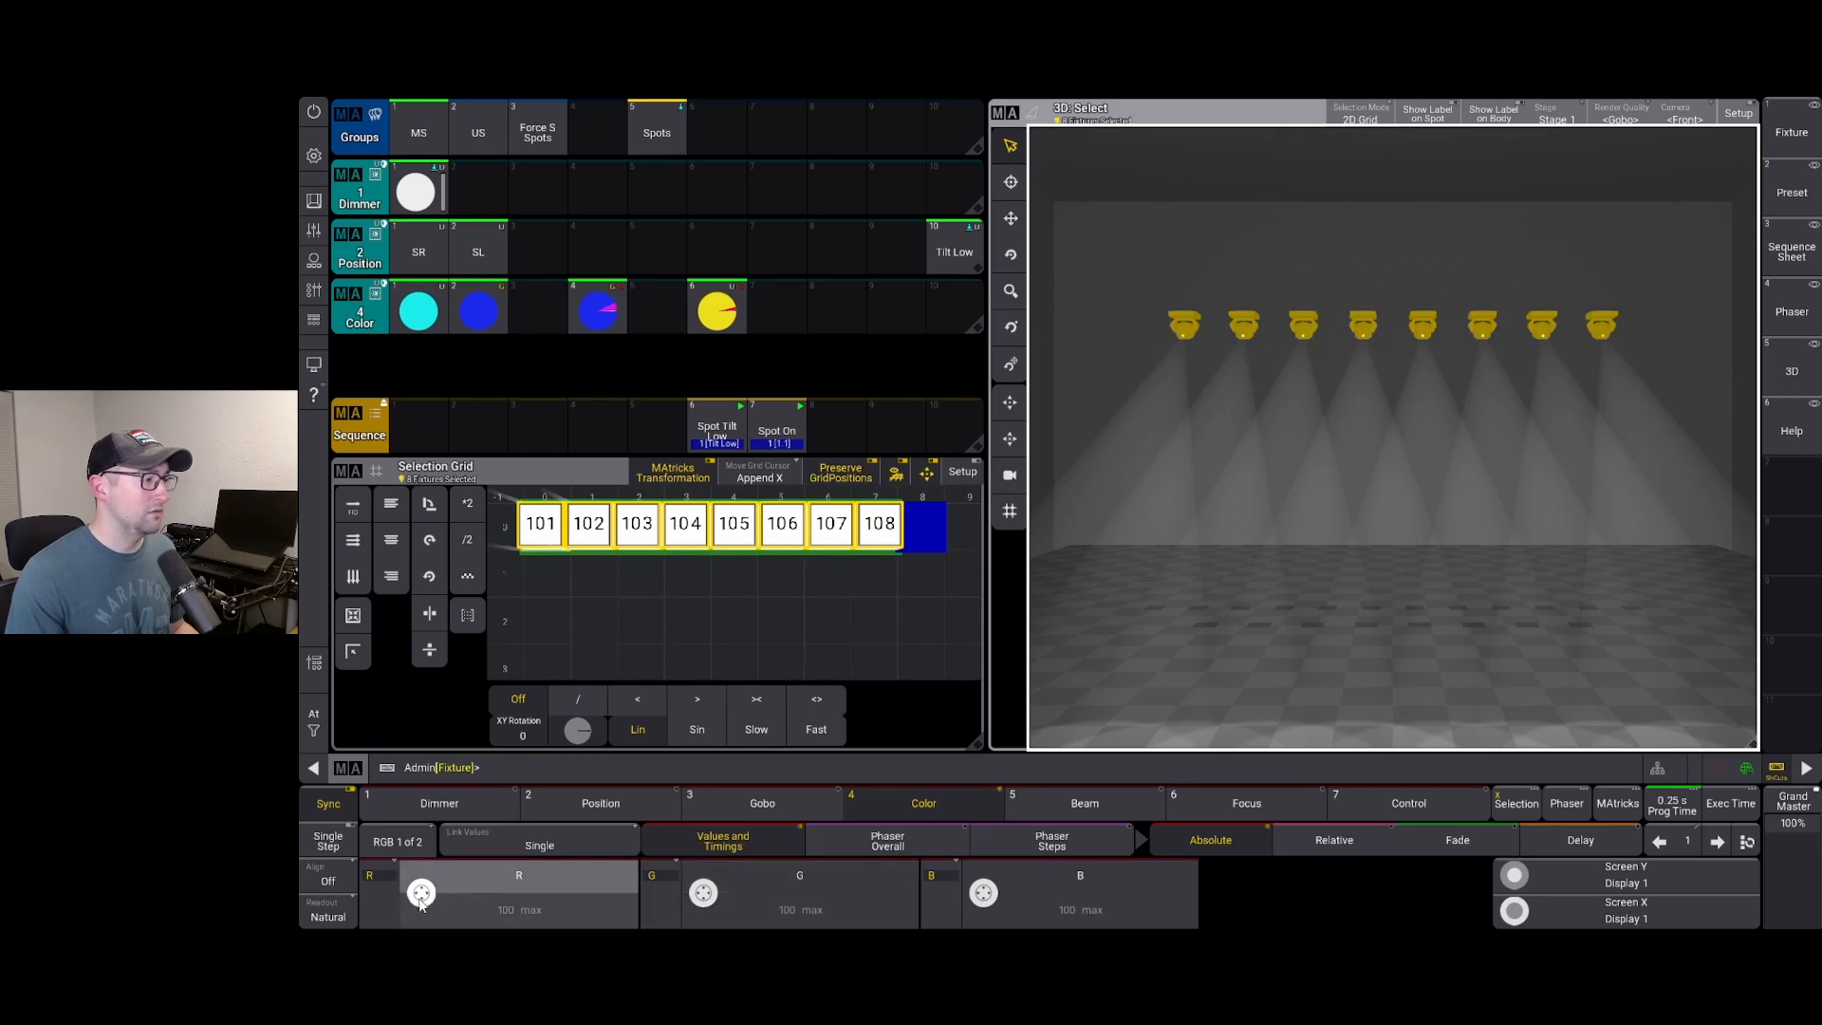
{"action": "scroll", "coordinate": [424, 892], "scroll_direction": "down", "scroll_amount": 5}
{"action": "scroll", "coordinate": [423, 892], "scroll_direction": "down", "scroll_amount": 15}
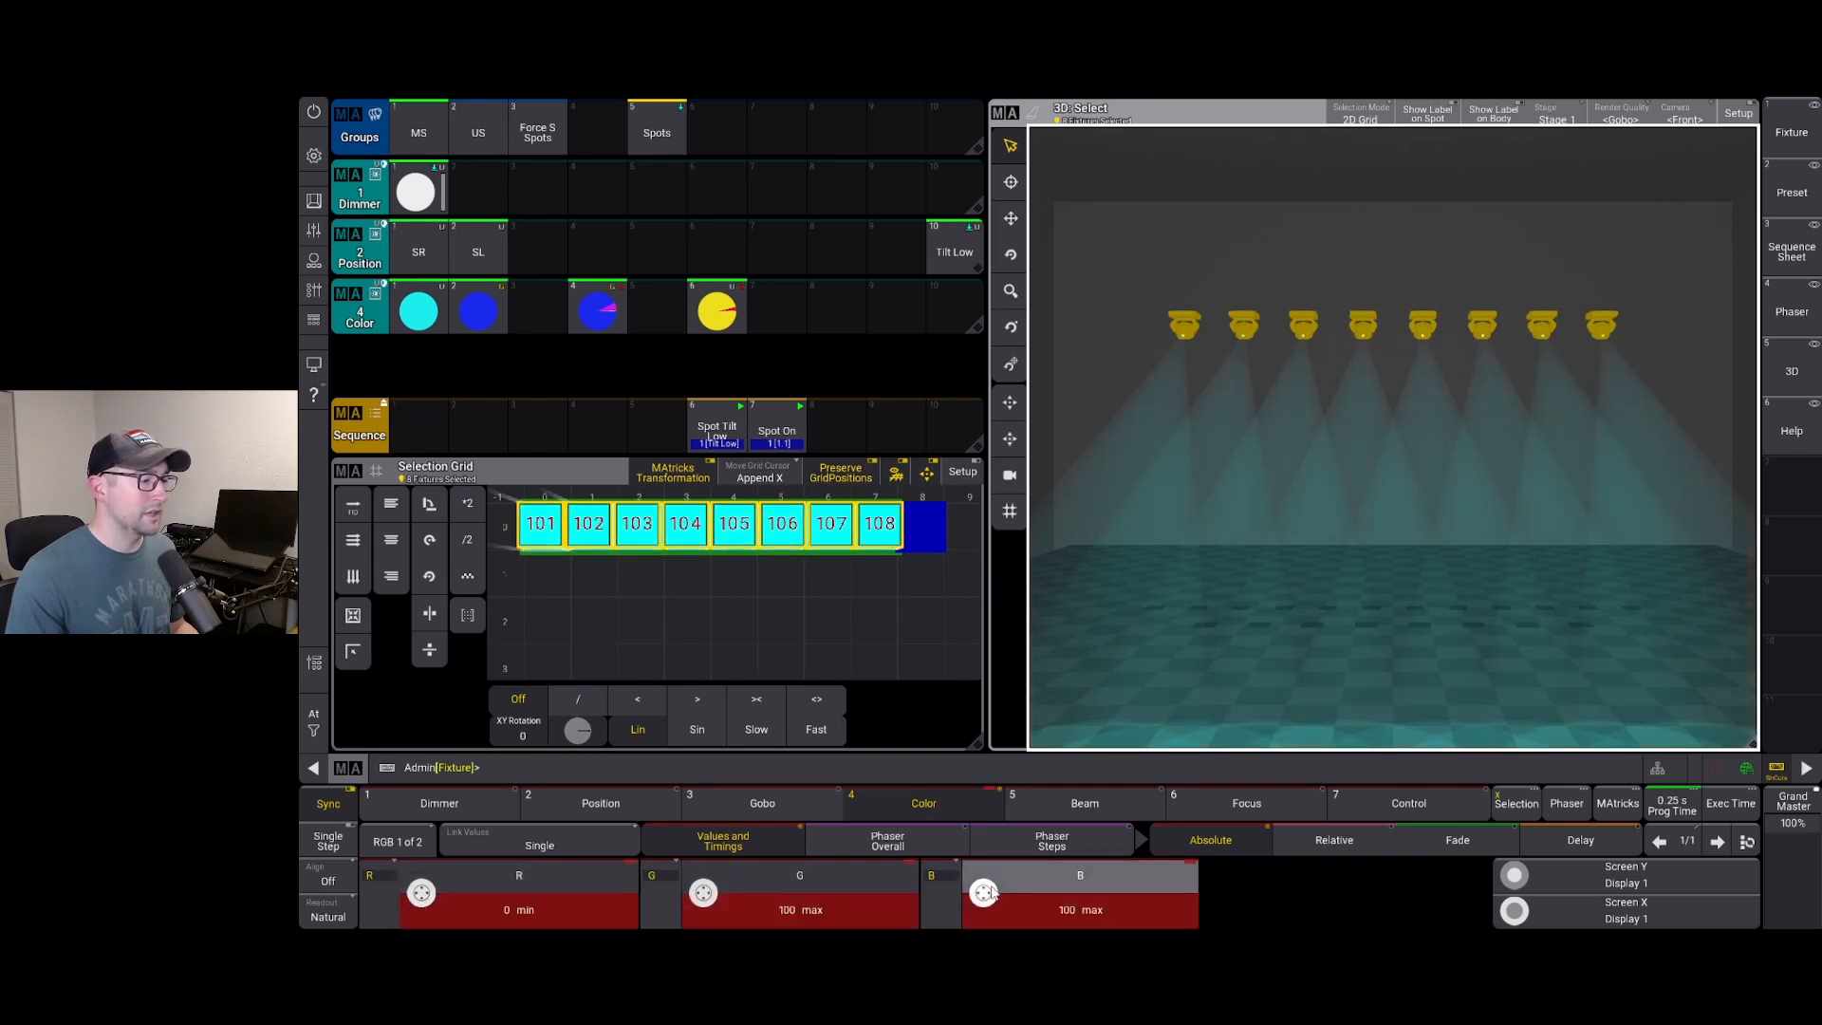
{"action": "scroll", "coordinate": [984, 893], "scroll_direction": "down", "scroll_amount": 2}
{"action": "scroll", "coordinate": [983, 892], "scroll_direction": "down", "scroll_amount": 15}
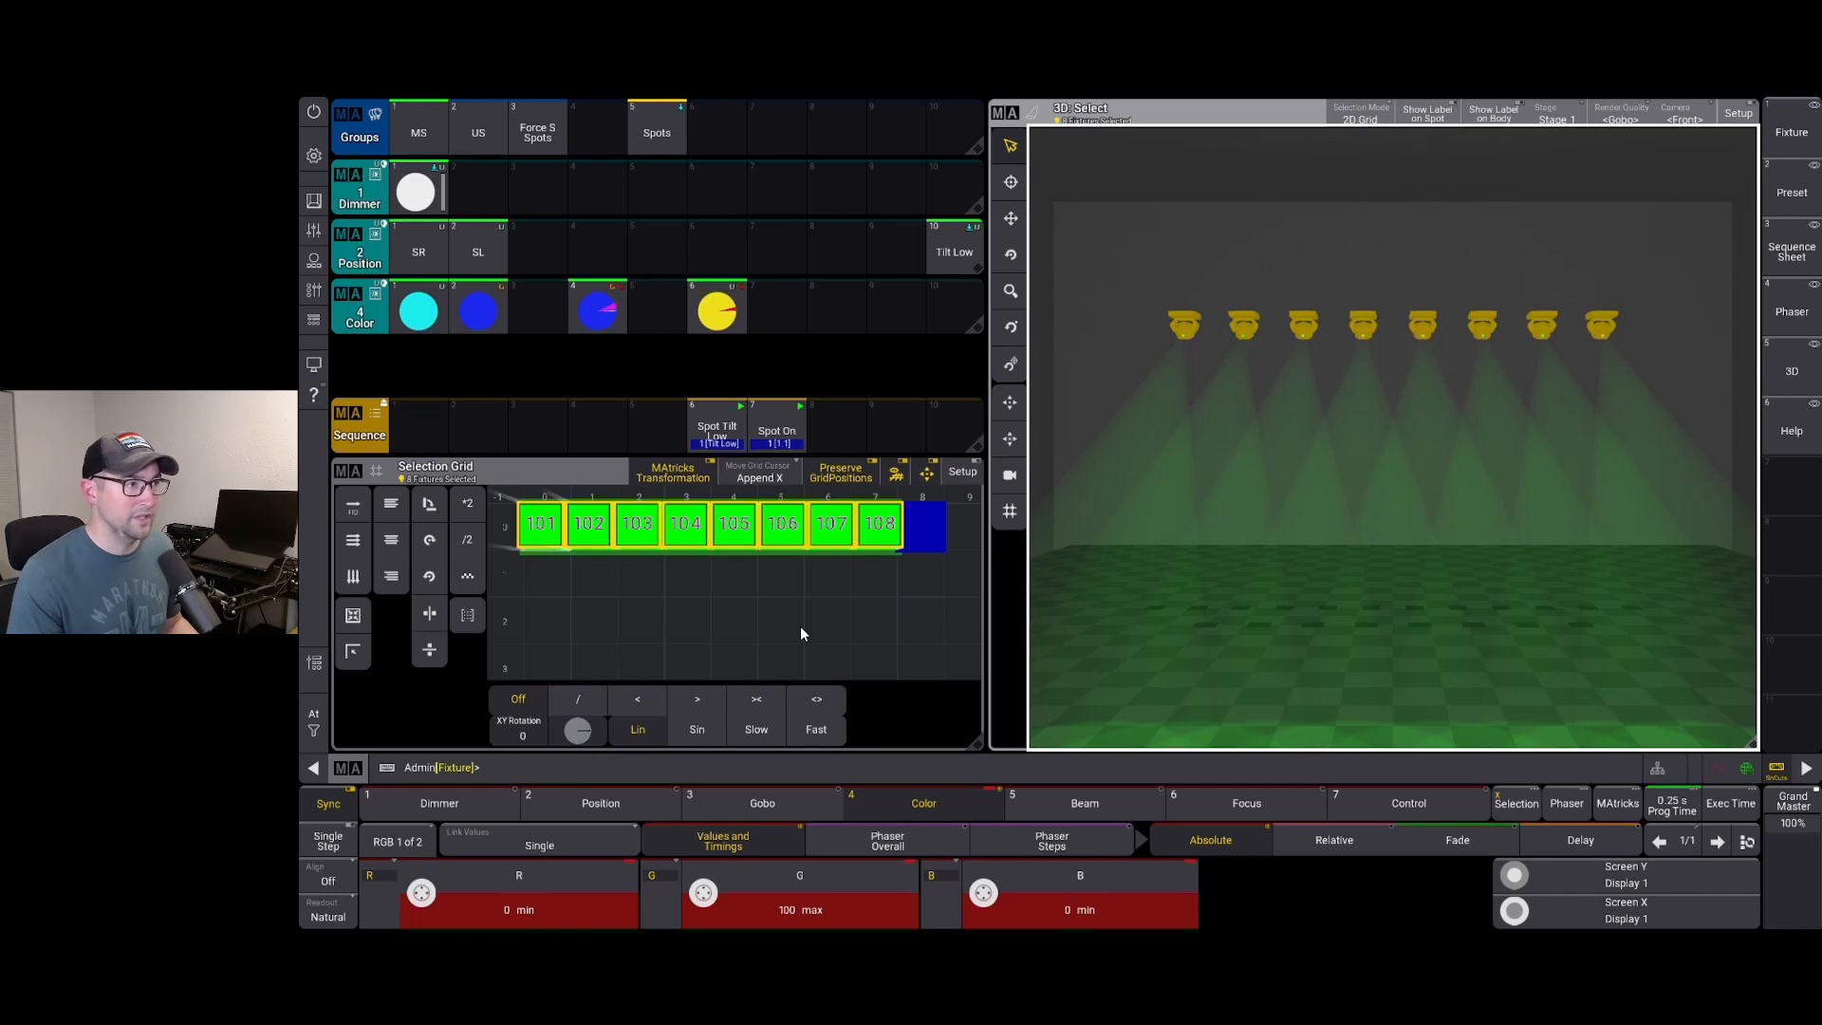
{"action": "key", "text": "s"}
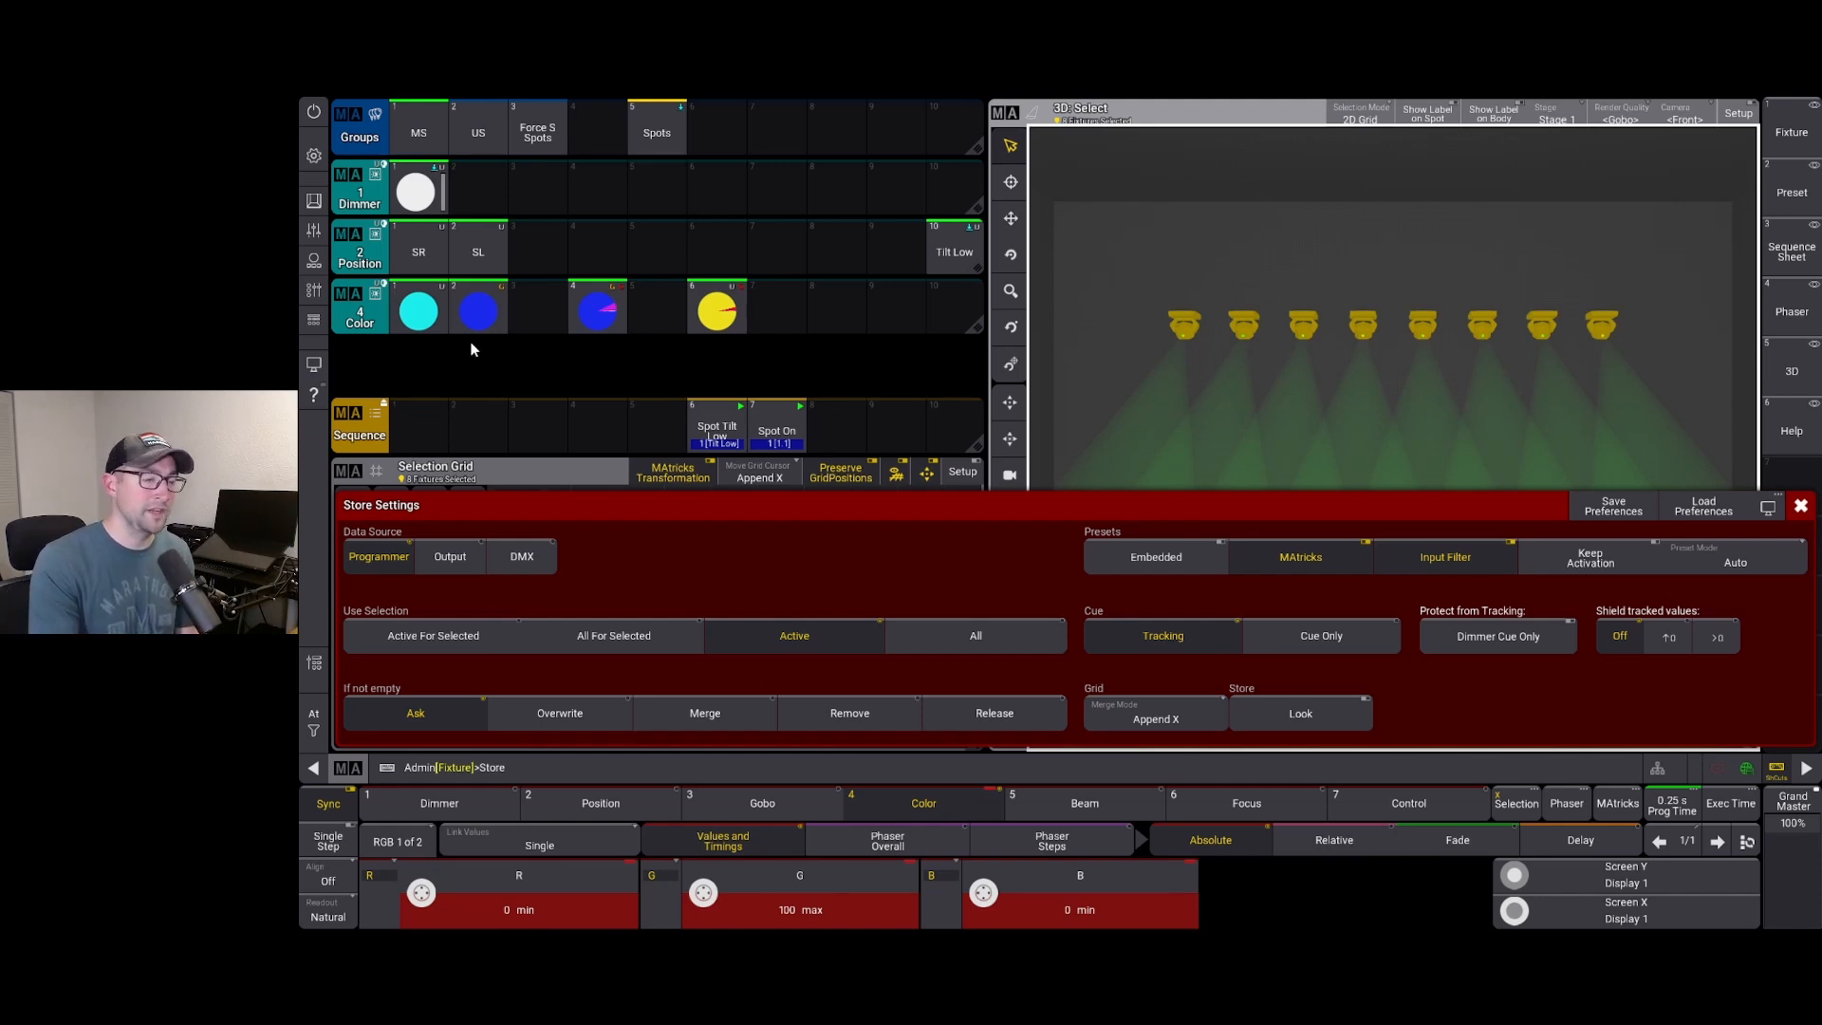
Set the Store Settings Preset Mode to Global, cycling back to it, and close the dialog
{"action": "left_click", "coordinate": [1754, 568]}
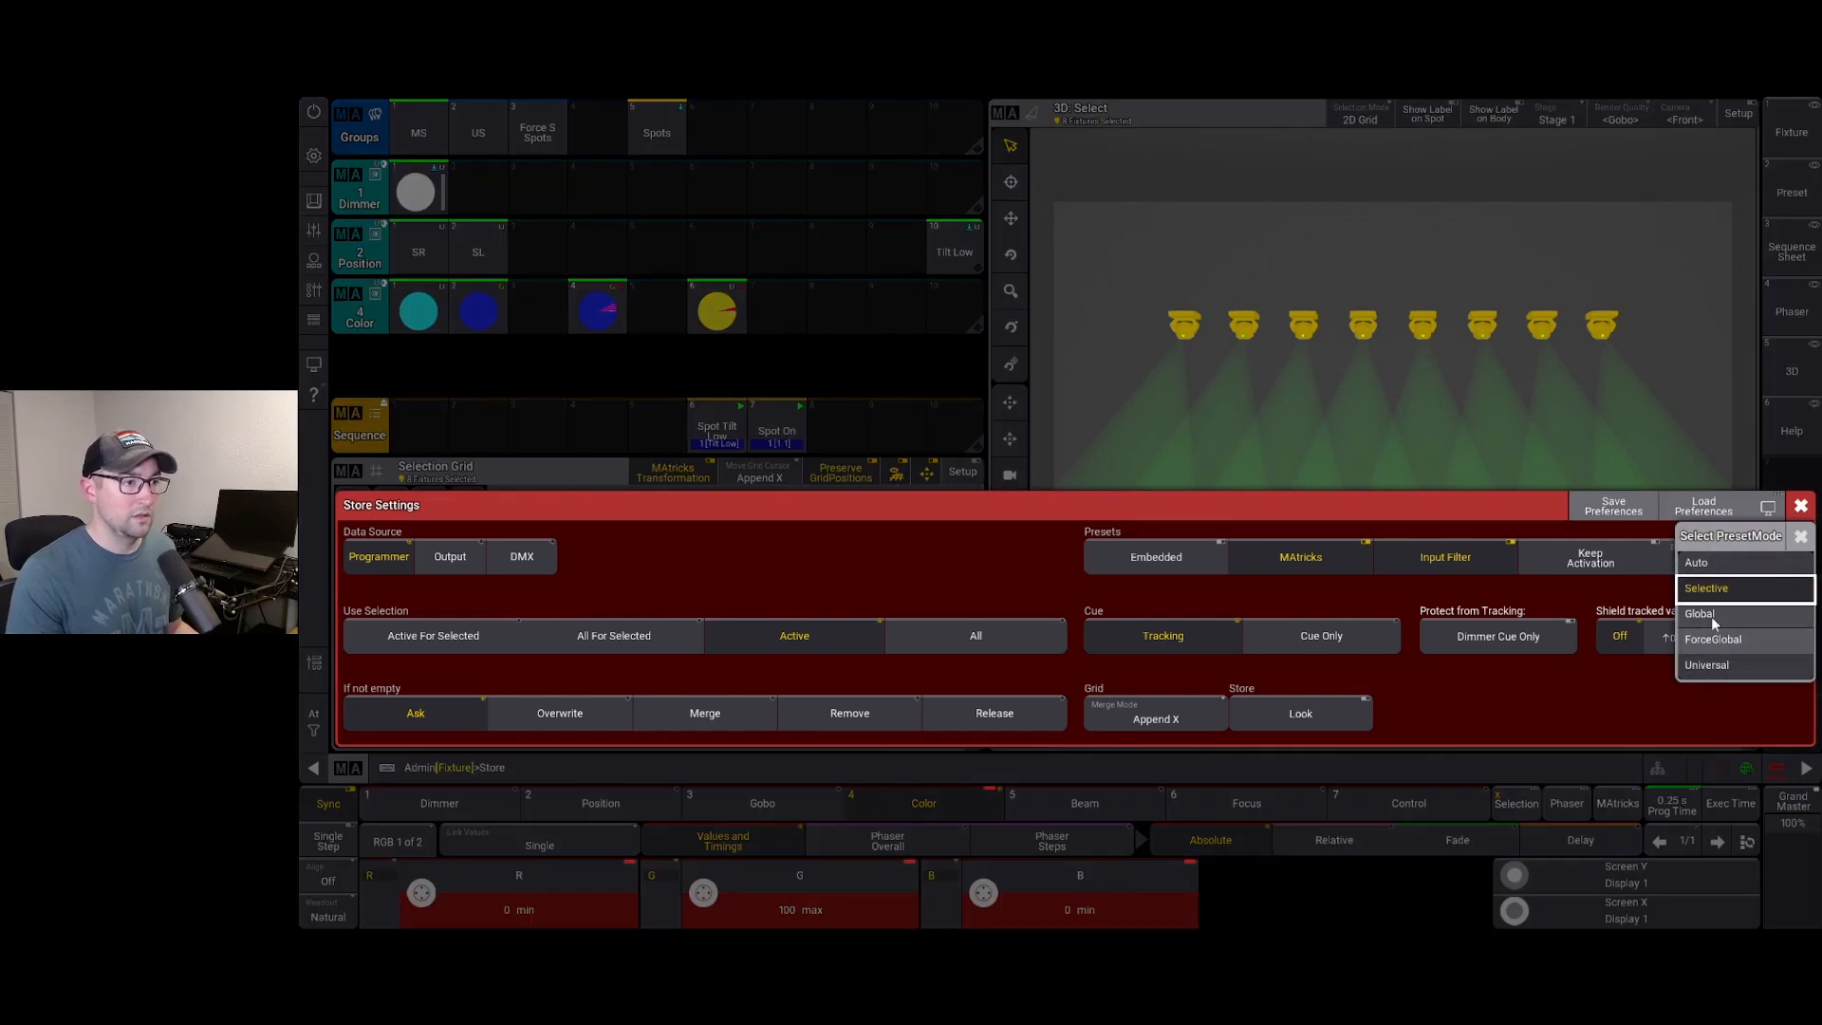
{"action": "left_click", "coordinate": [1709, 611]}
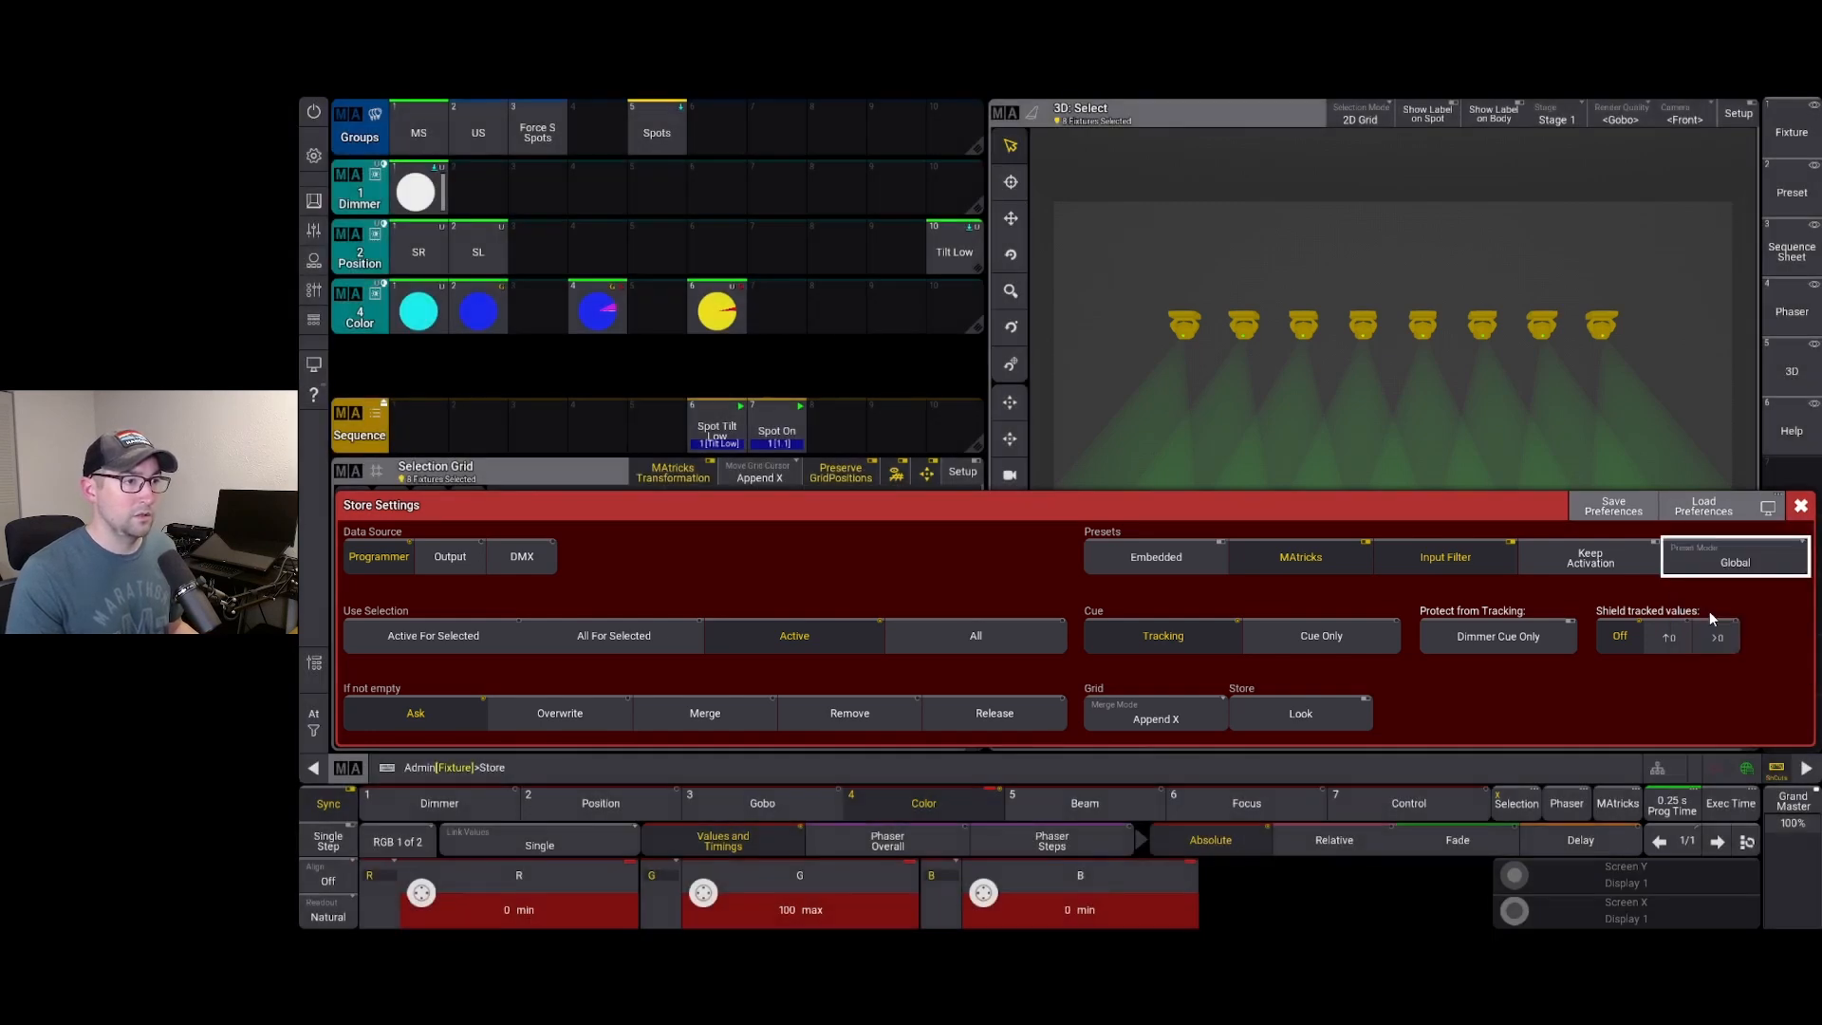
{"action": "left_click", "coordinate": [1765, 562]}
{"action": "left_click", "coordinate": [1765, 563]}
{"action": "left_click", "coordinate": [1765, 563]}
{"action": "left_click", "coordinate": [1765, 564]}
{"action": "left_click", "coordinate": [1765, 564]}
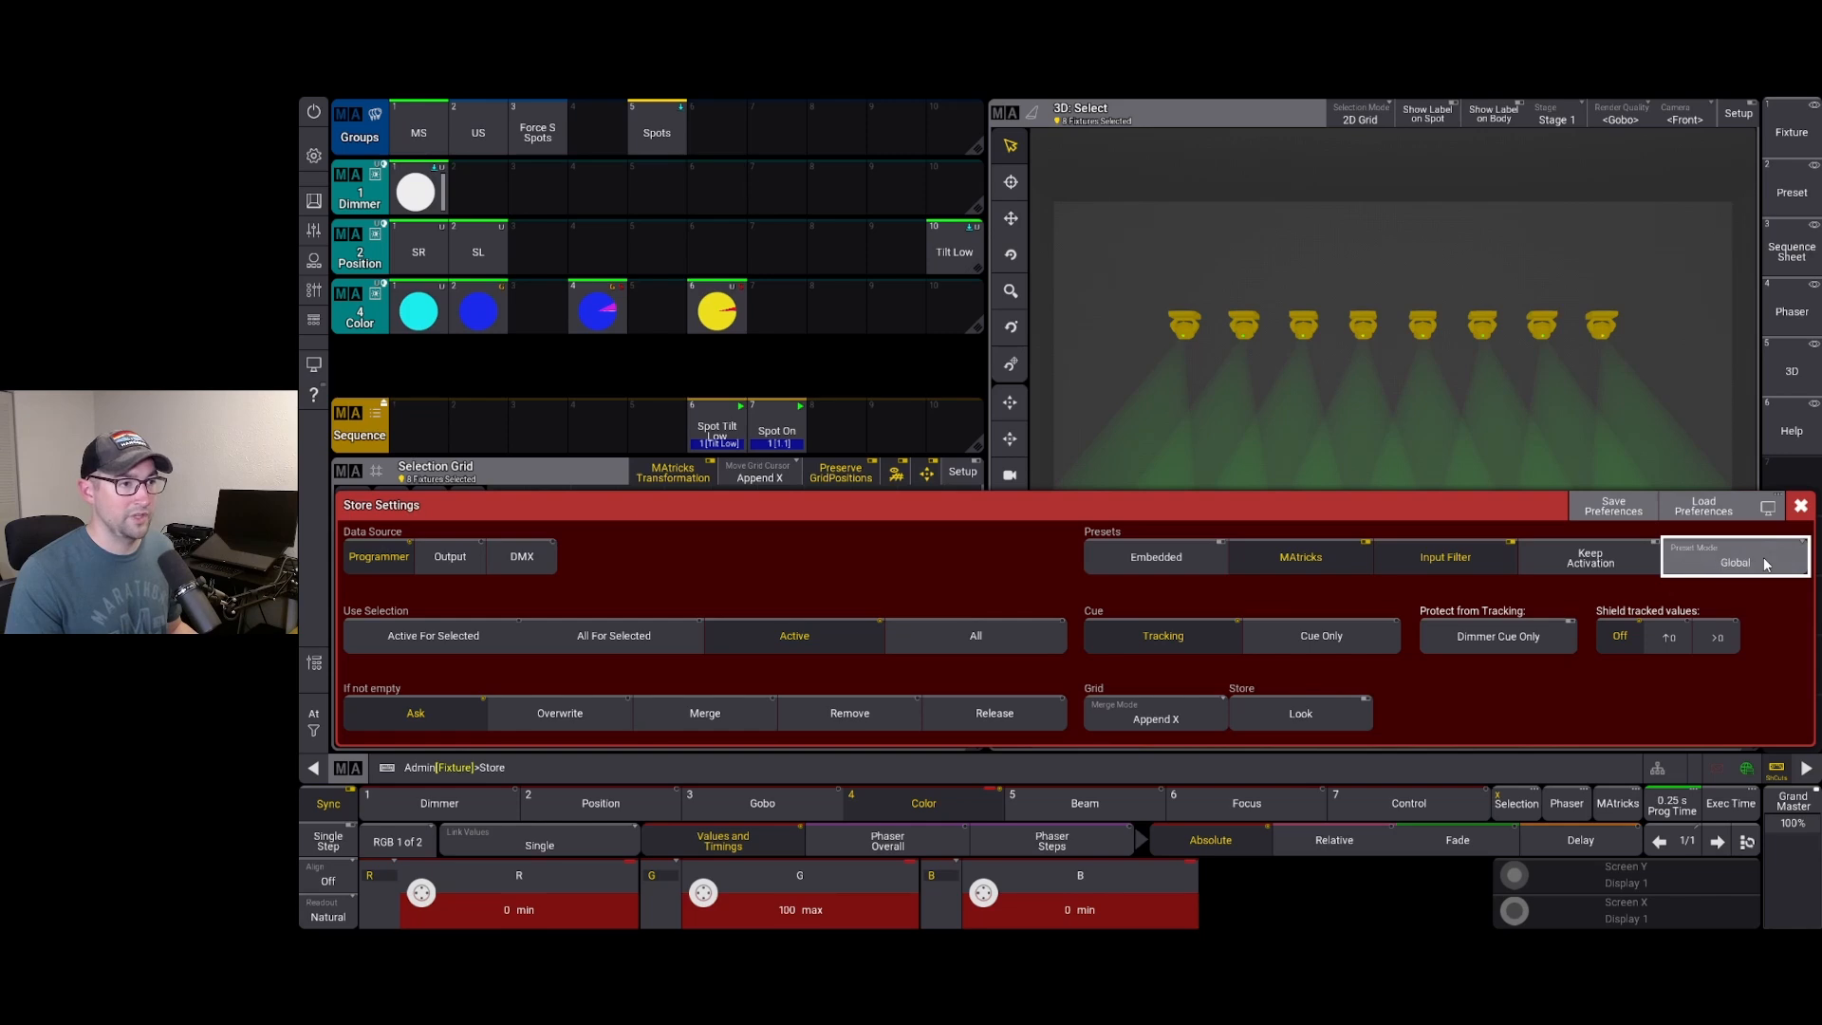
{"action": "left_click", "coordinate": [1799, 505]}
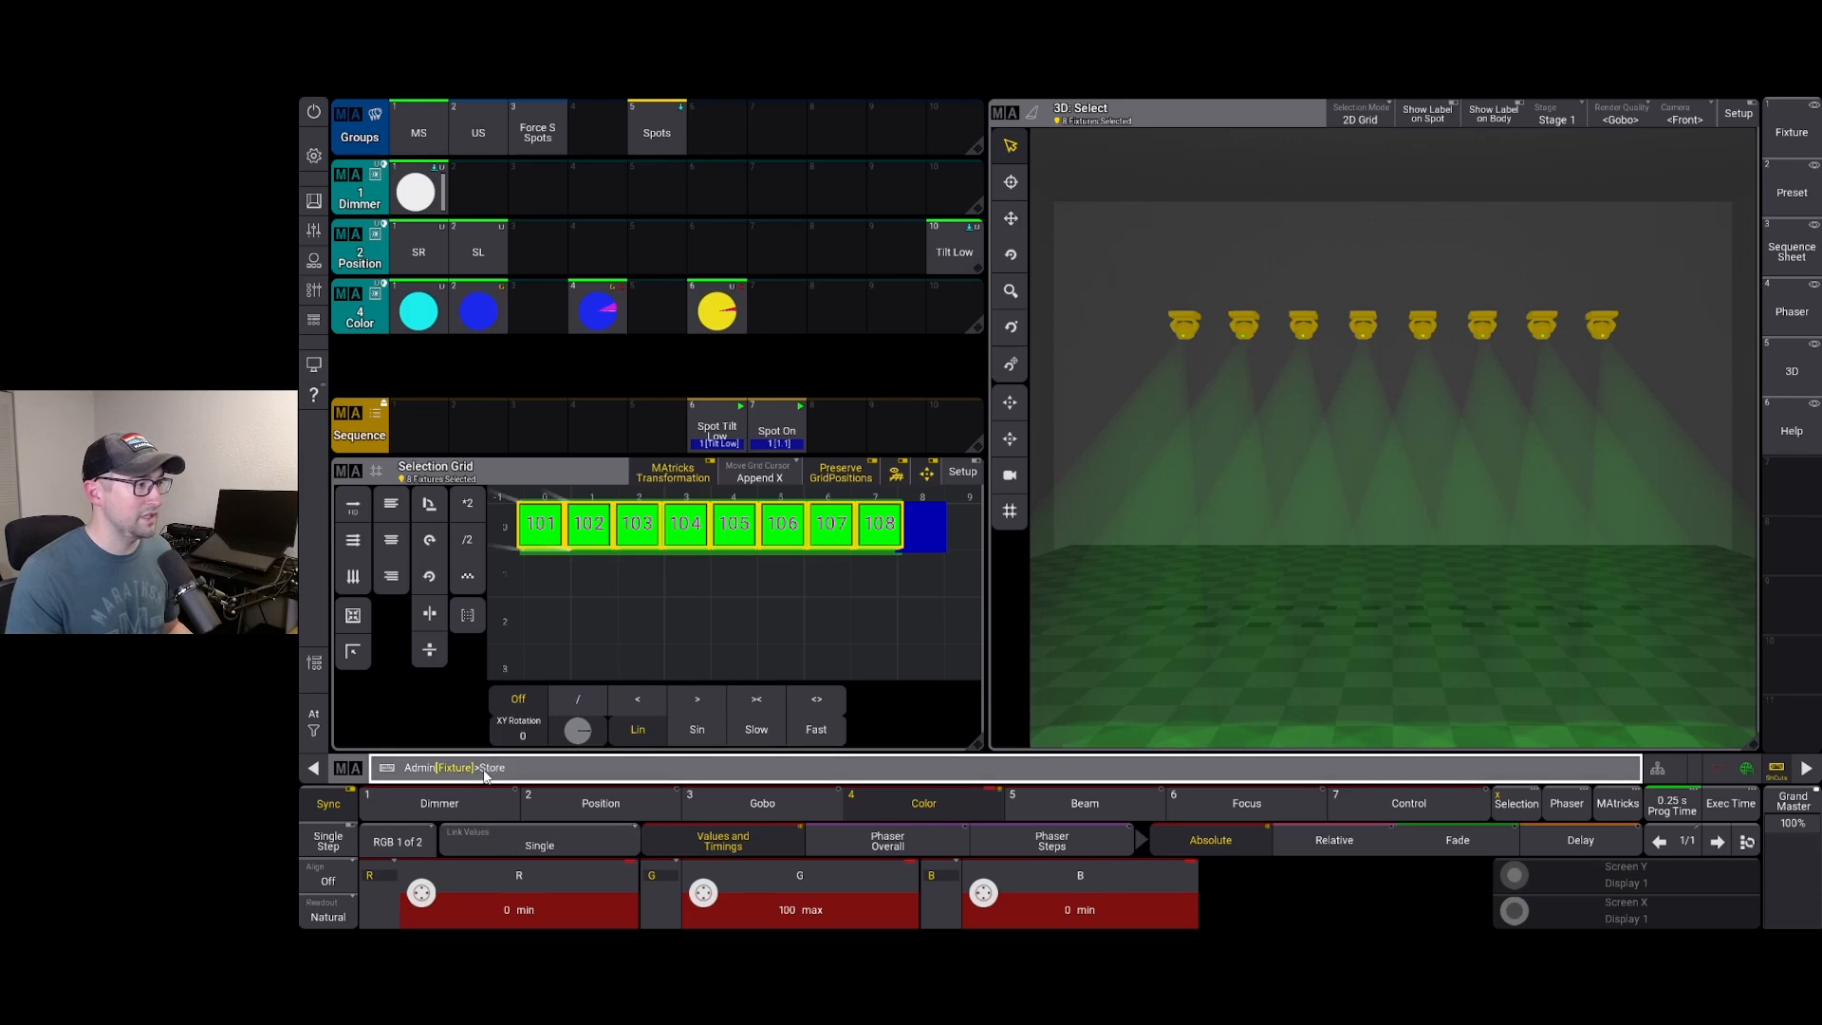
Store the green look into Color pool slot 8 and clear the programmer
{"action": "left_click", "coordinate": [834, 303]}
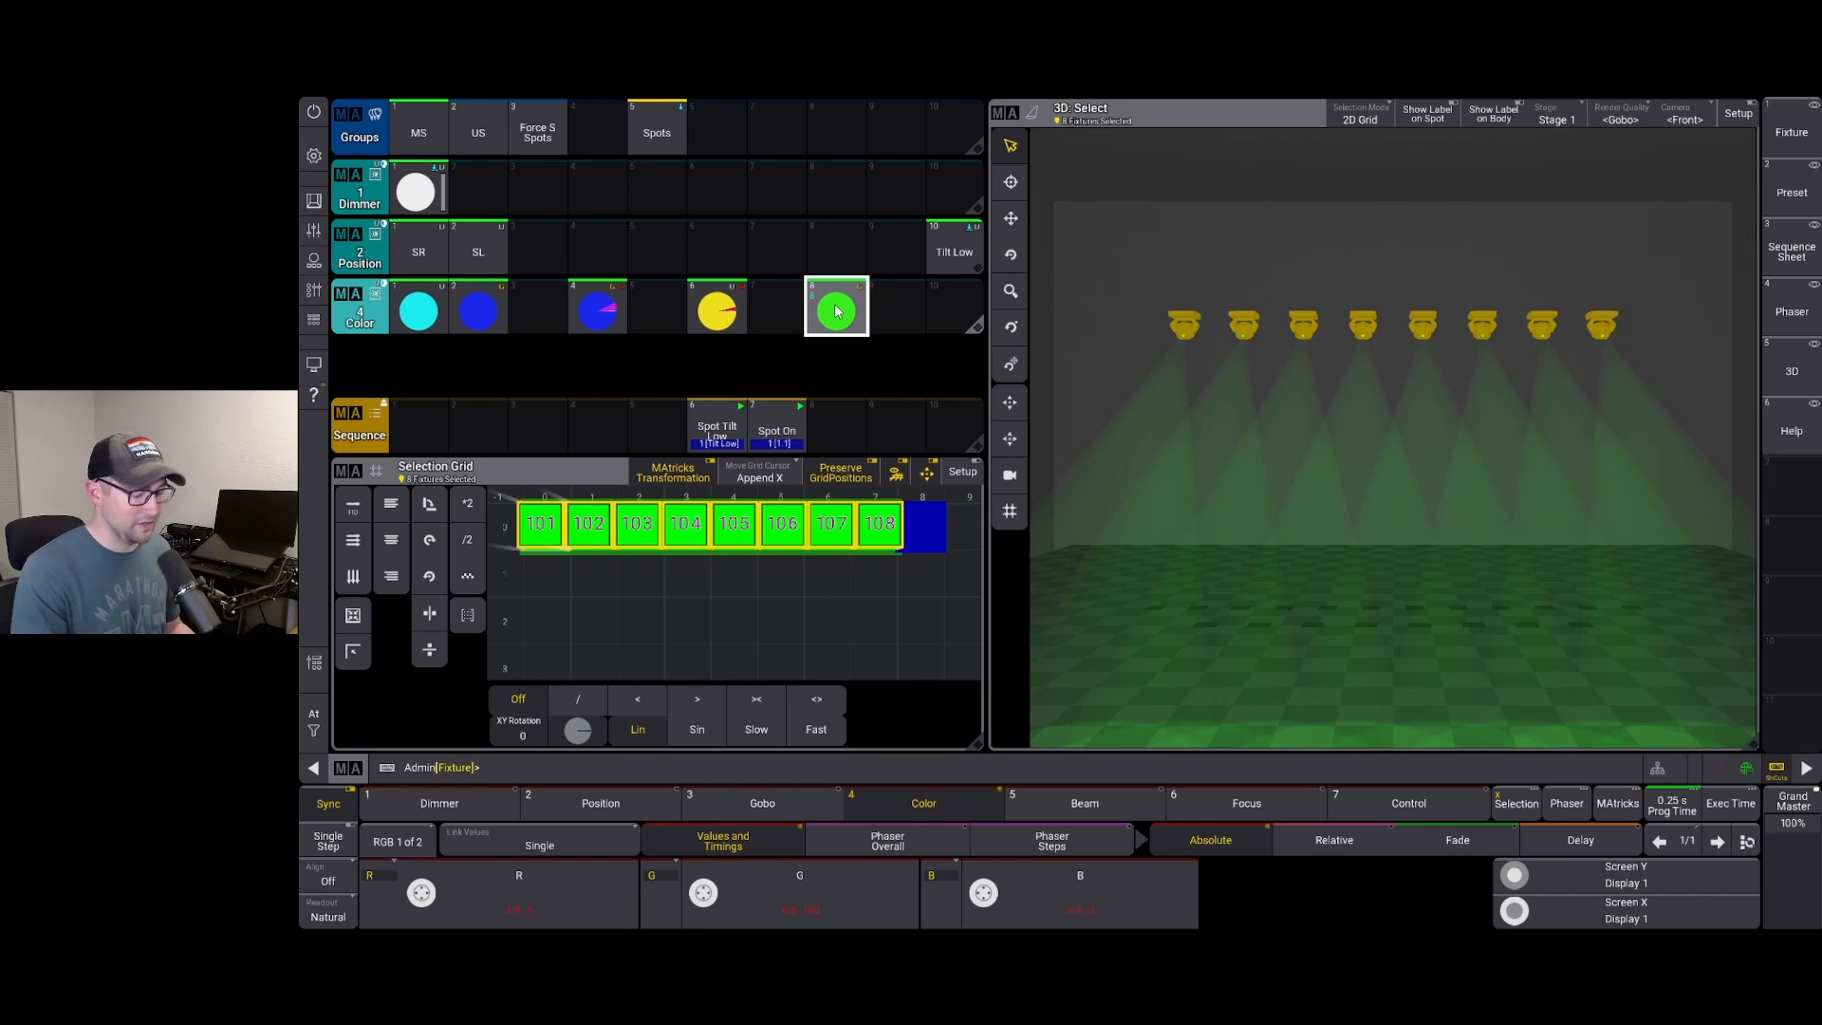
{"action": "key", "text": "c"}
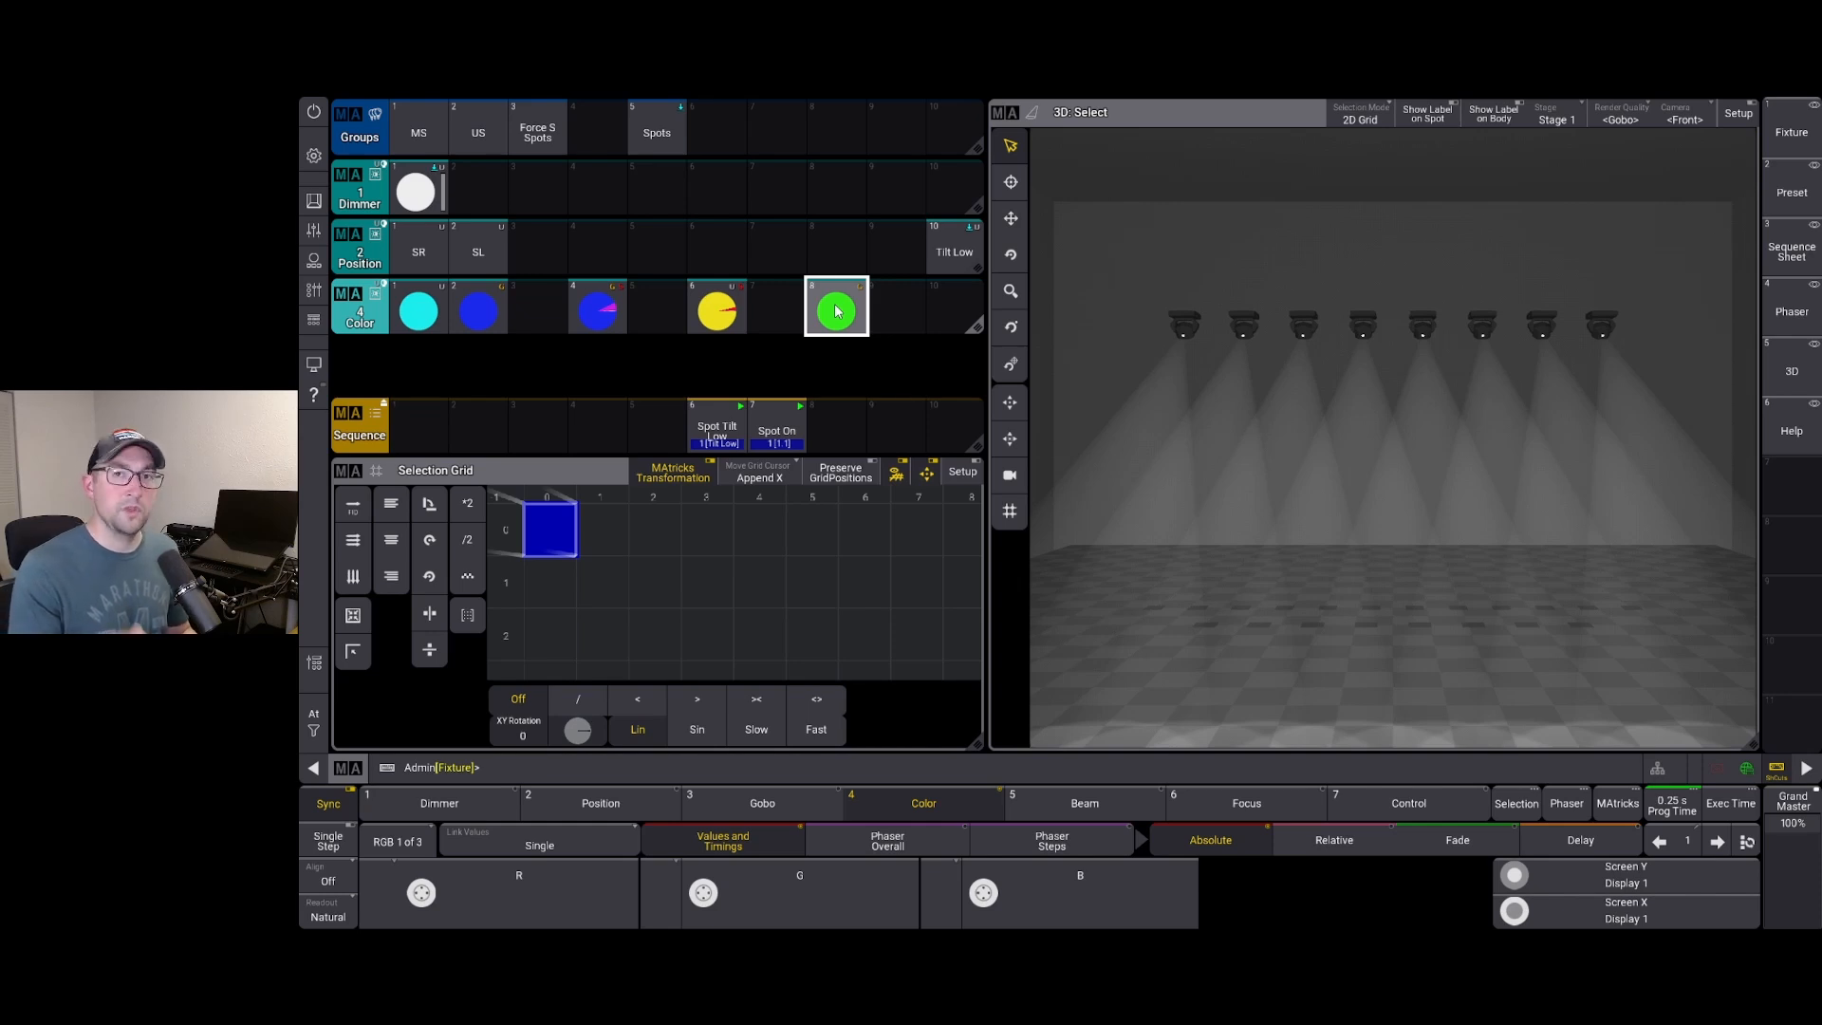
Add a second Color preset pool window in the empty row
{"action": "left_click", "coordinate": [342, 357]}
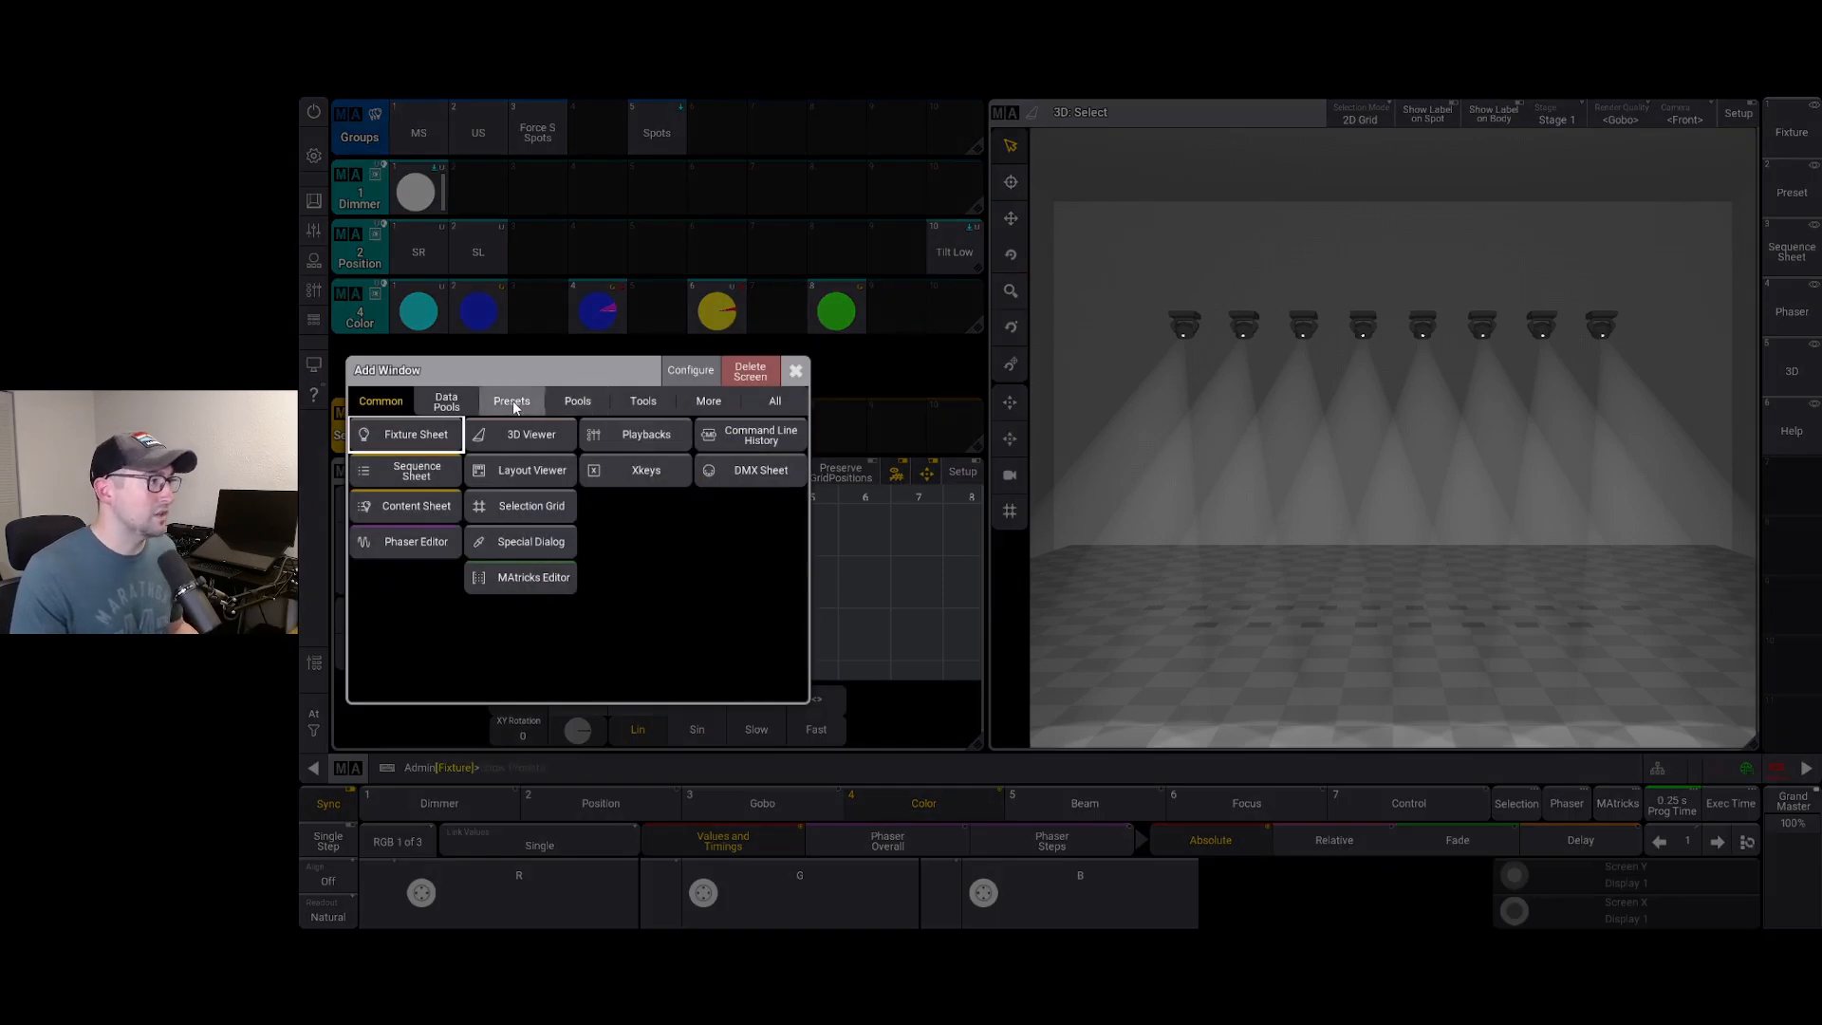
{"action": "left_click", "coordinate": [513, 400]}
{"action": "left_click", "coordinate": [526, 573]}
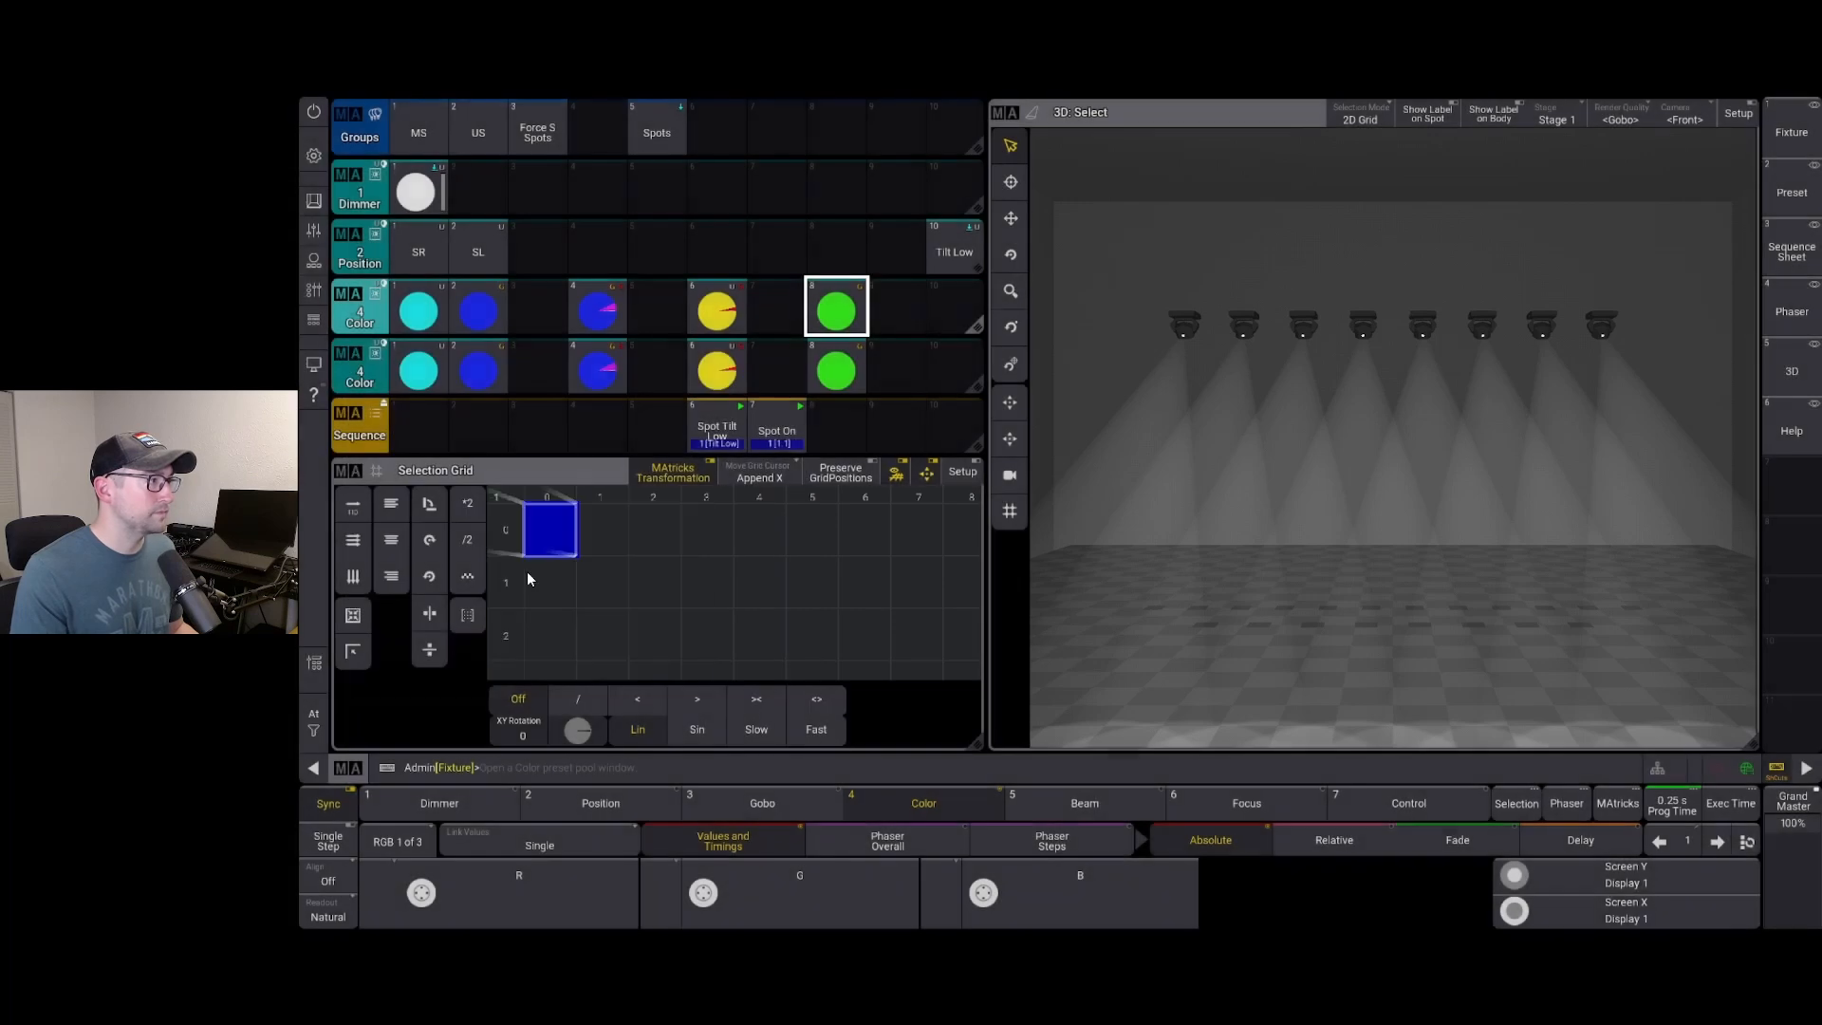
Set the new Color pool's Preset Mode to Selective
{"action": "left_click", "coordinate": [353, 357]}
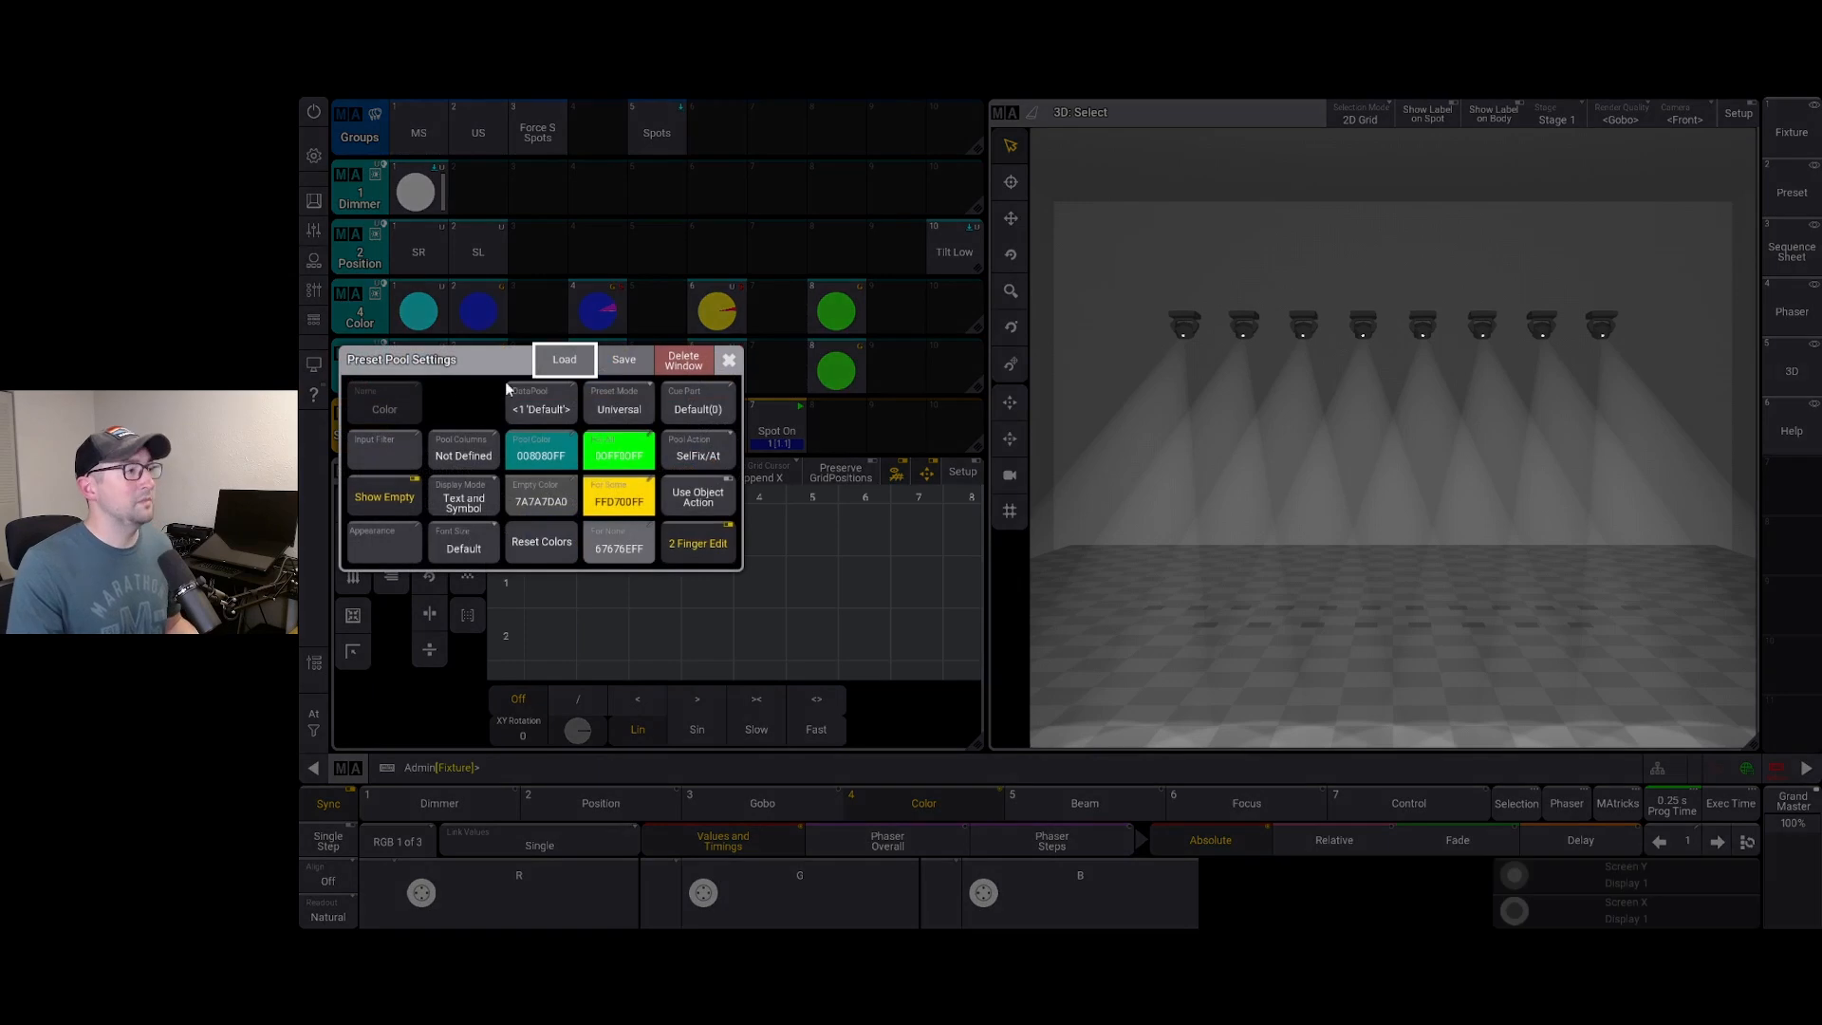
{"action": "left_click", "coordinate": [616, 402]}
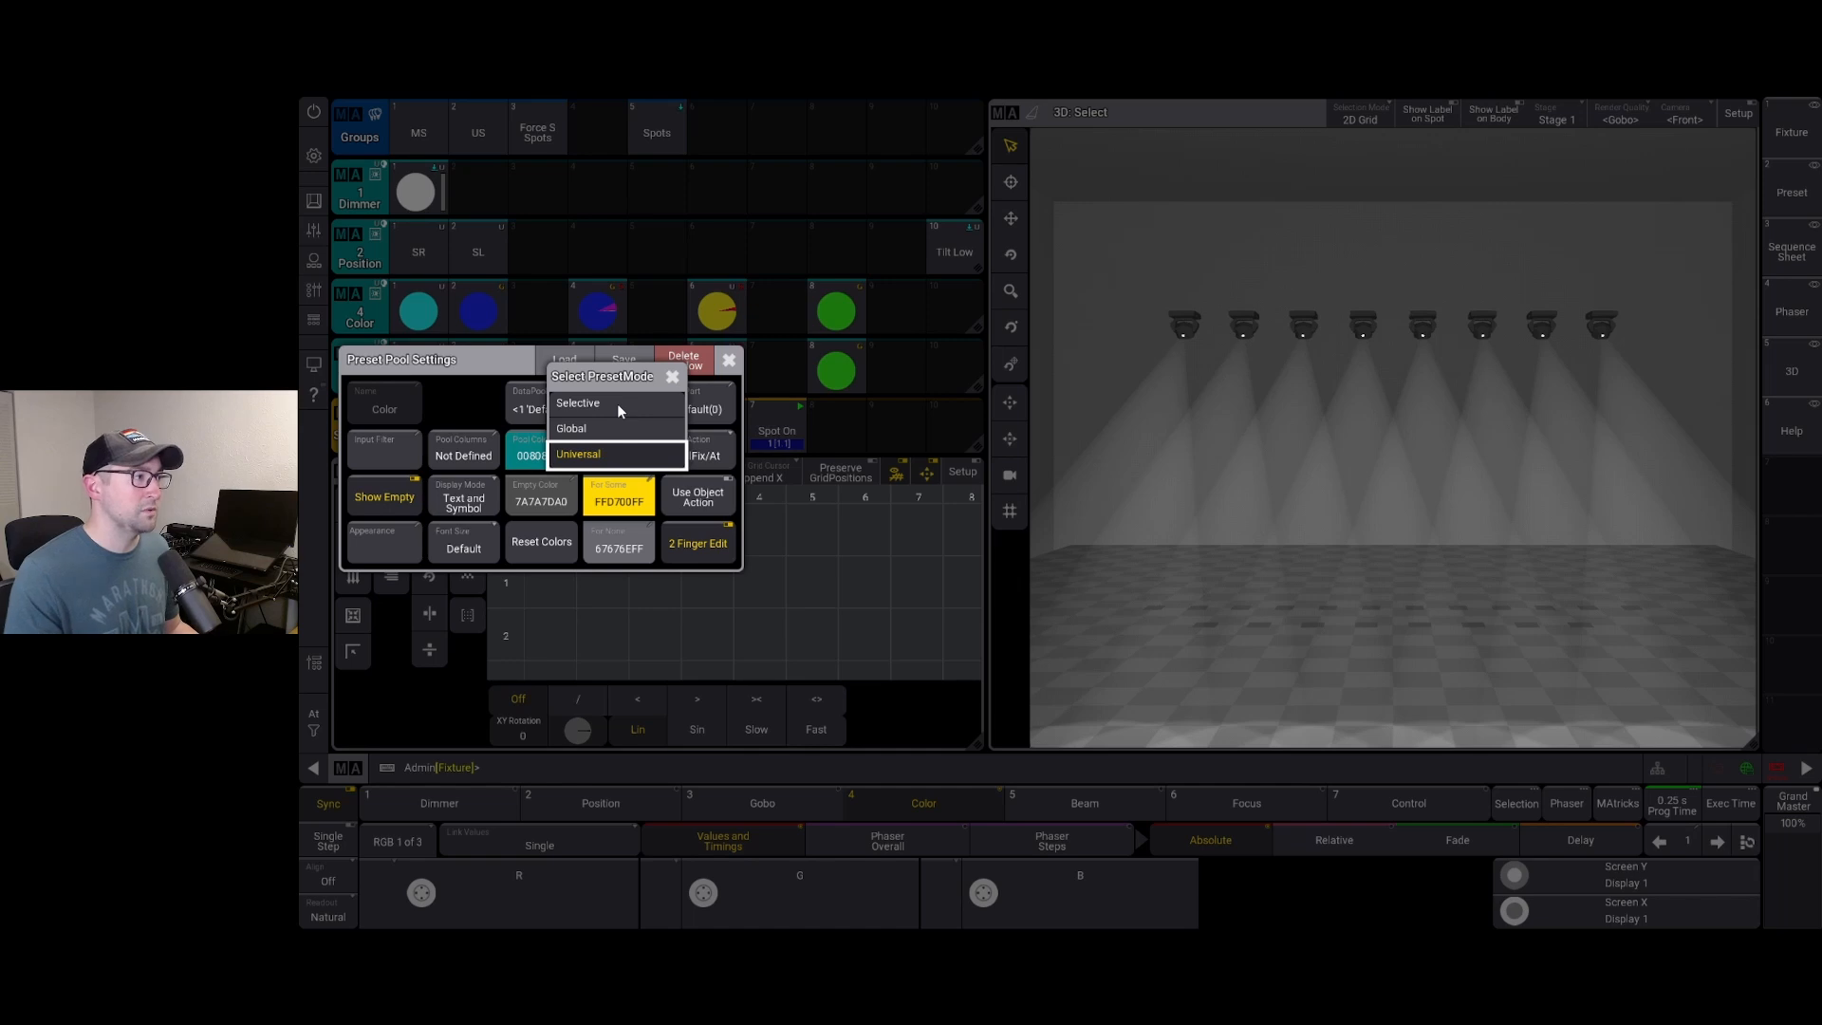
{"action": "left_click", "coordinate": [616, 402]}
{"action": "left_click", "coordinate": [728, 359]}
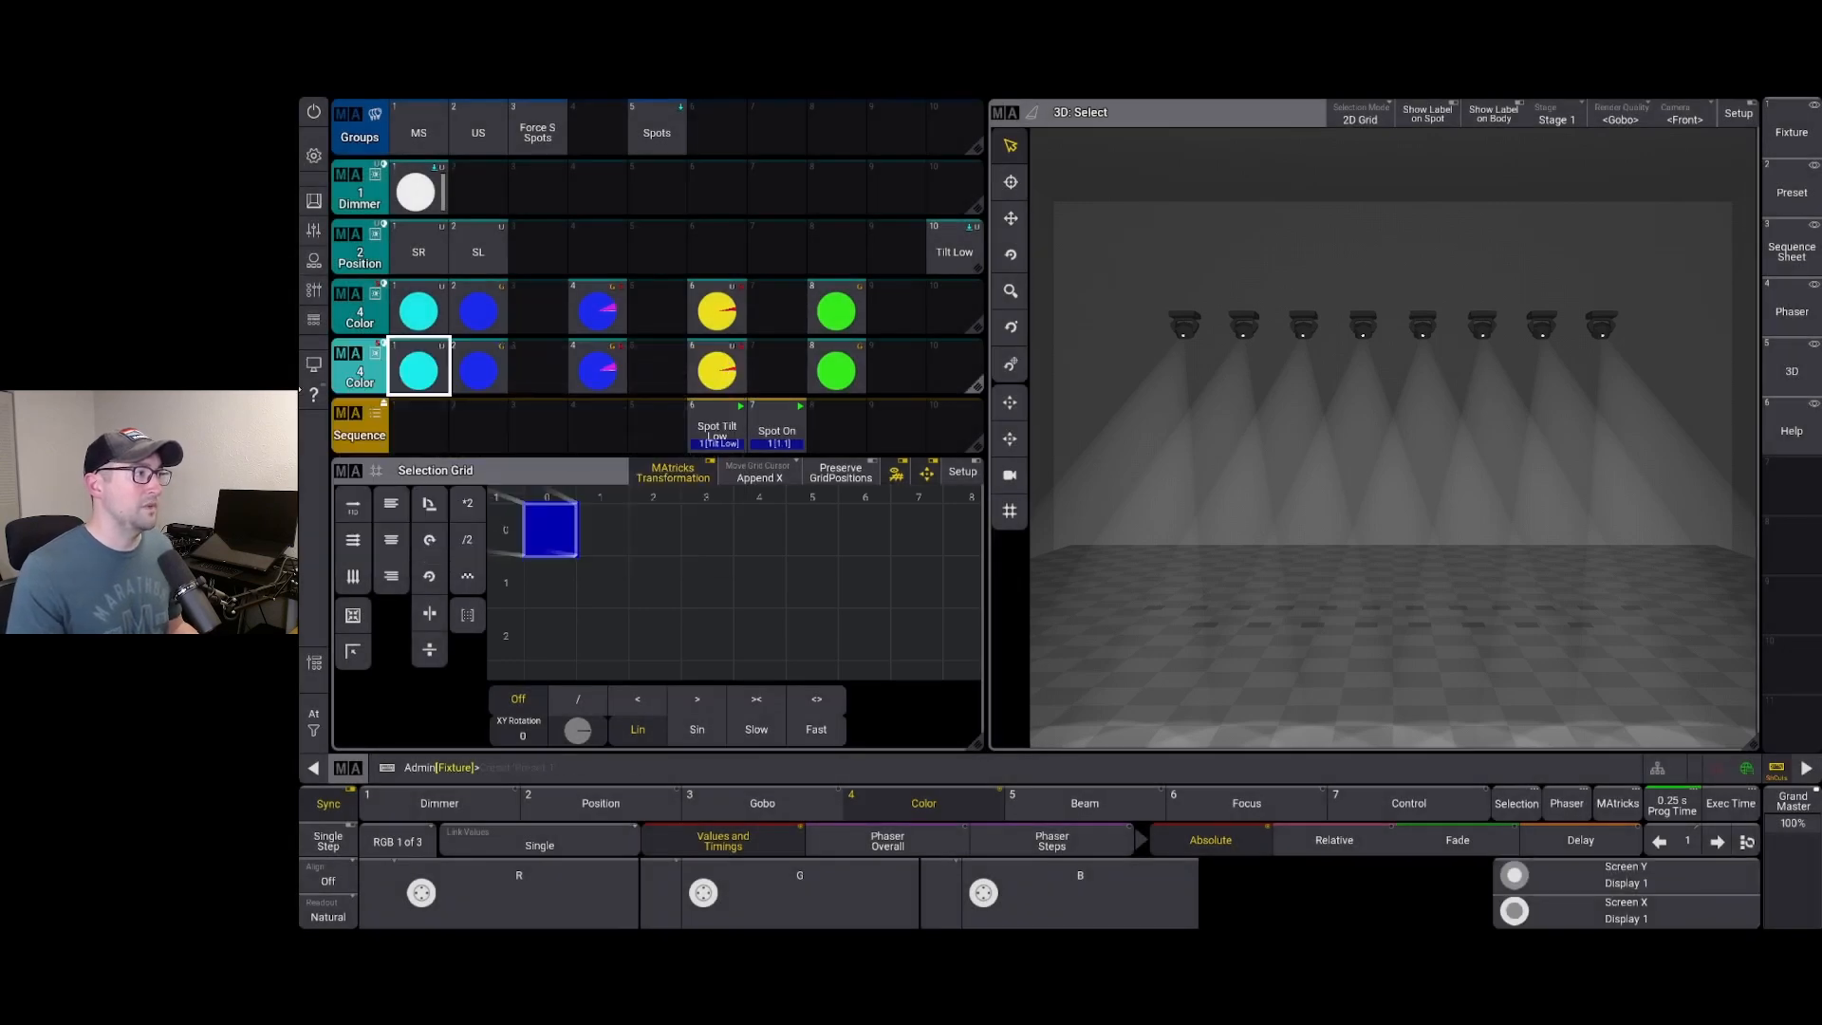